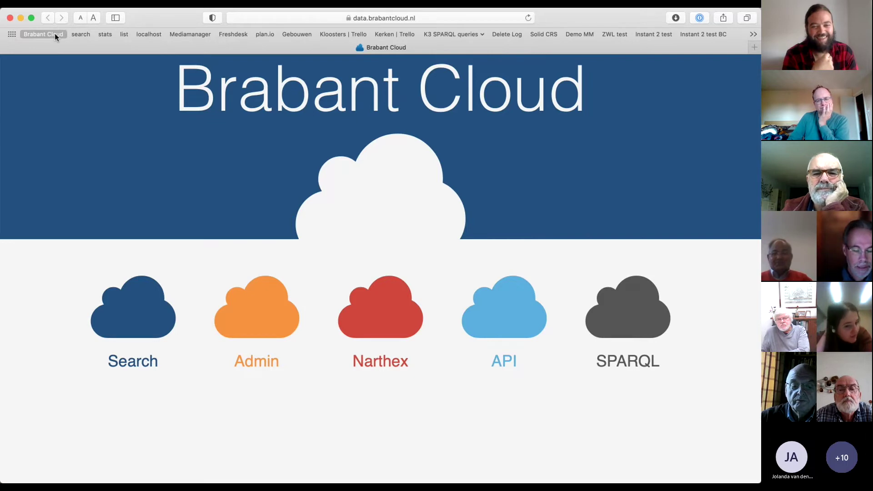
- View the Brabant Cloud search page, and browse the Narthex dataset list with its navigation sidebar collapsed
click(123, 340)
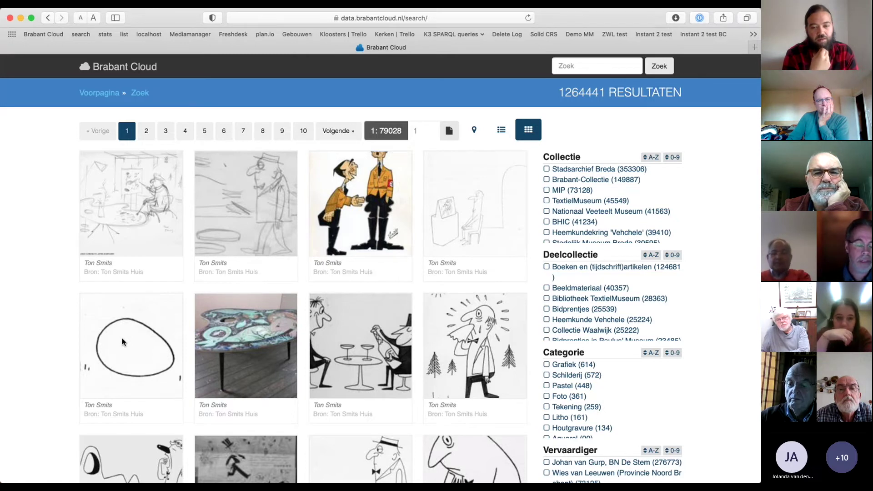
click(51, 17)
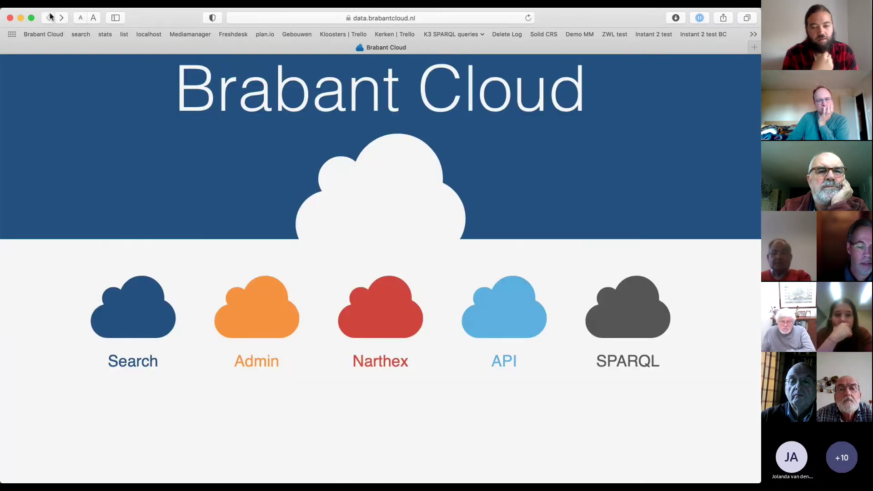
click(377, 318)
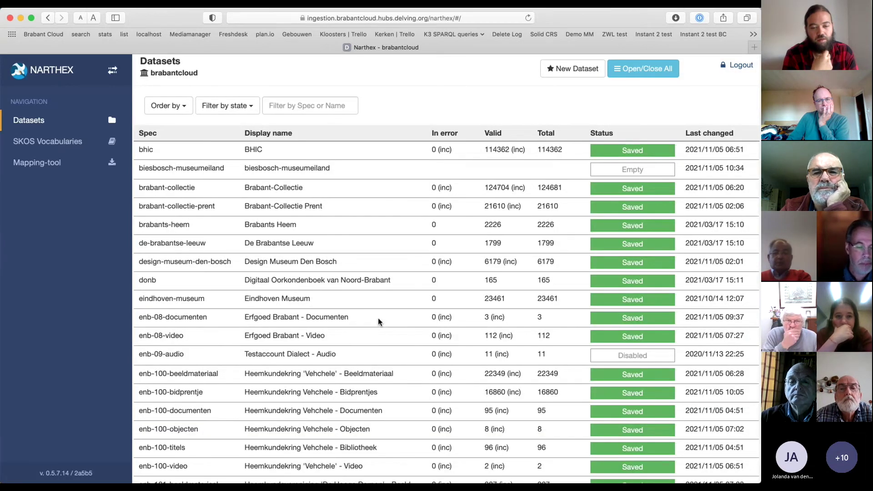
click(112, 70)
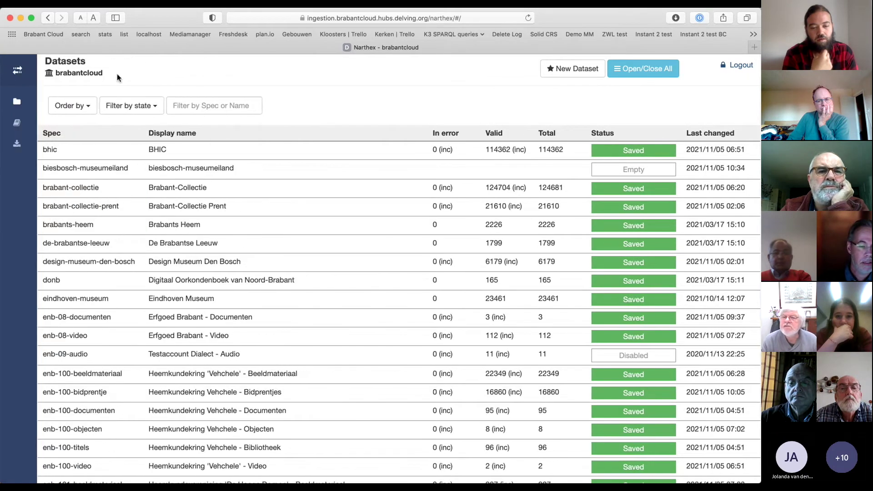
scroll(285, 310, down, 20)
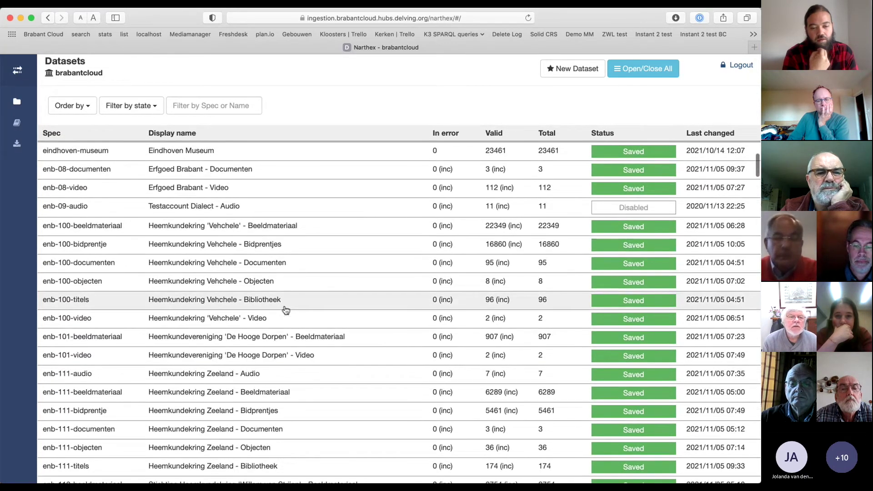
scroll(285, 310, down, 15)
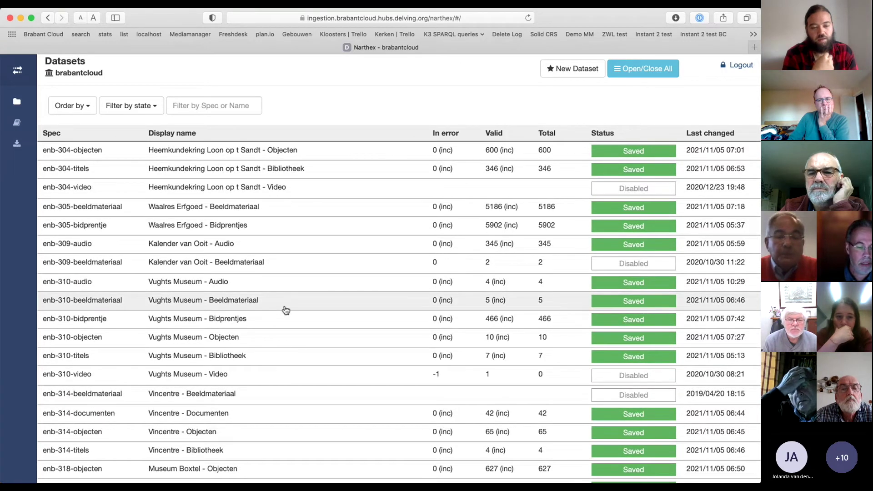
scroll(285, 310, down, 1)
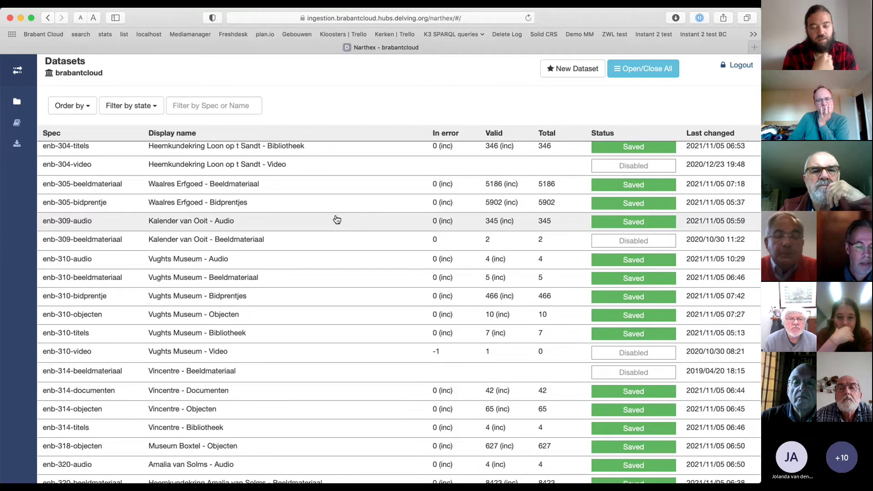
- Open the links of the enb-305-beeldmateriaal dataset and view its search results page and API output
click(349, 191)
click(160, 217)
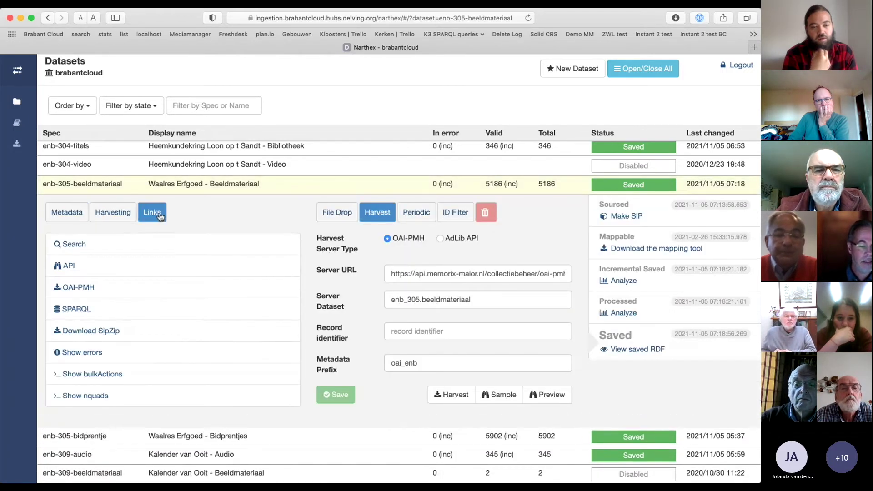
super+click(81, 243)
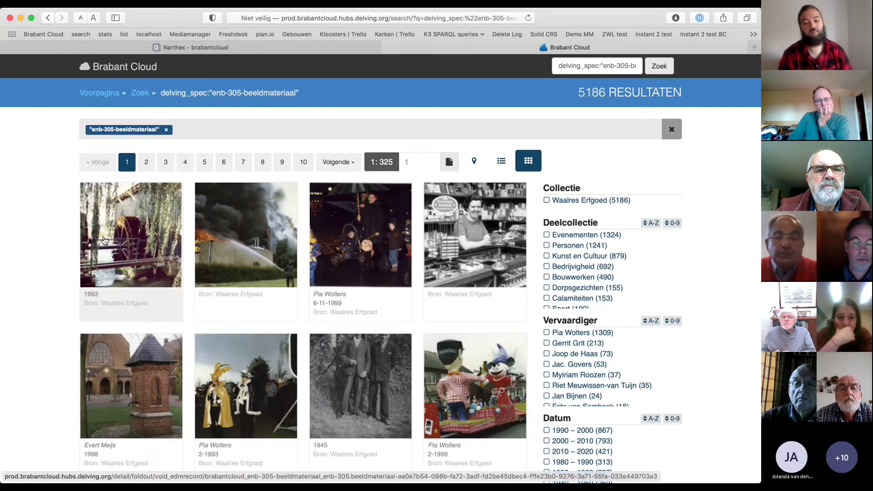
key(super+w)
click(75, 265)
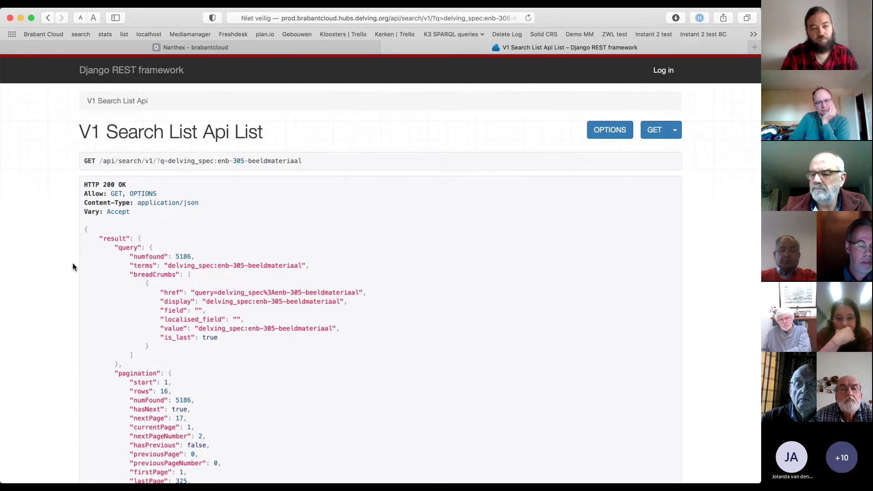
key(super+w)
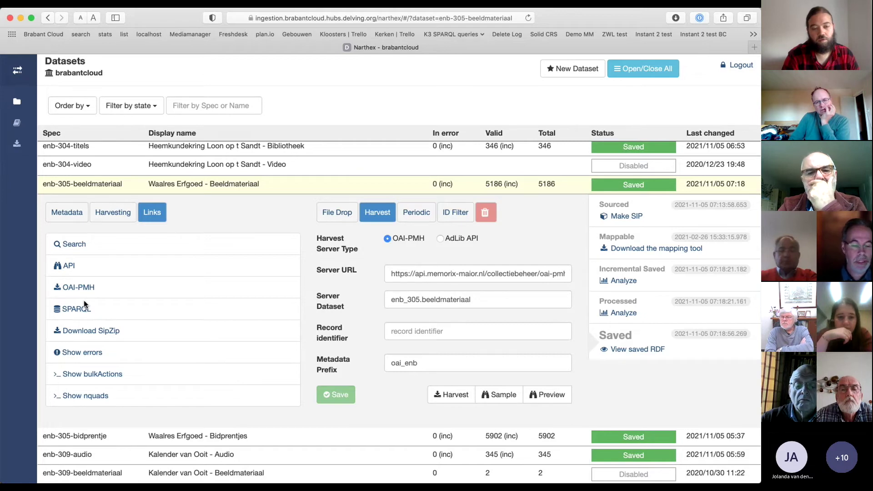
- Return to the Brabant Cloud home page and open the Virtual Collections list in the admin site
click(57, 32)
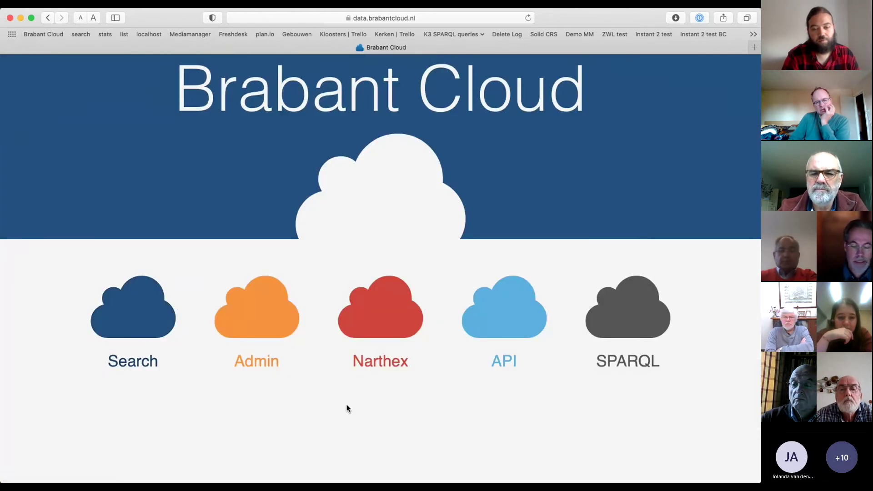
click(269, 327)
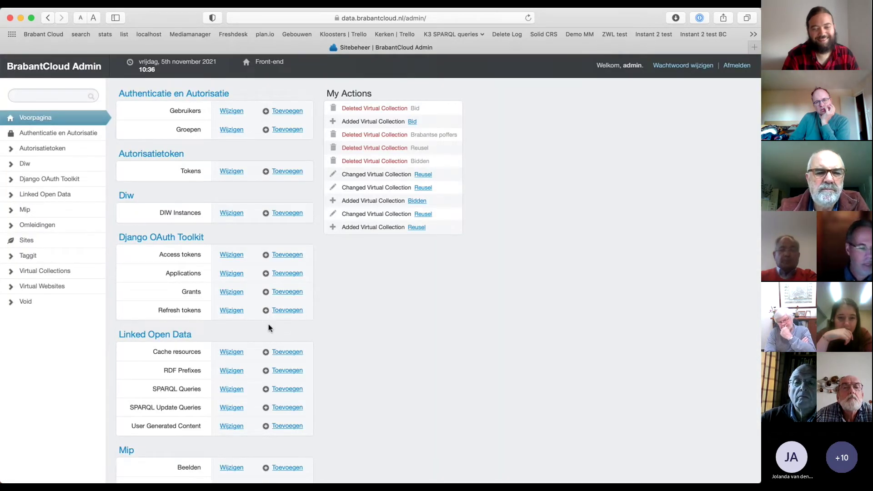
click(65, 275)
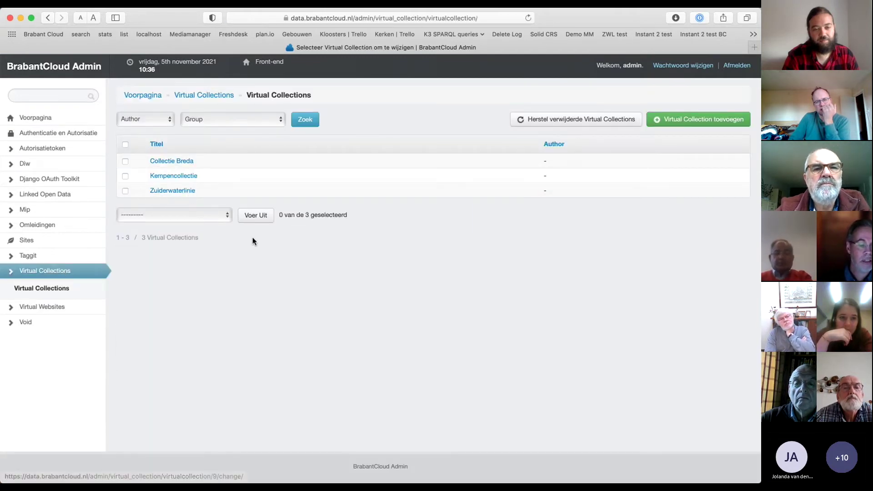
- Examine the query of the Zuiderwaterlinie virtual collection and list all its records on the public site
click(189, 190)
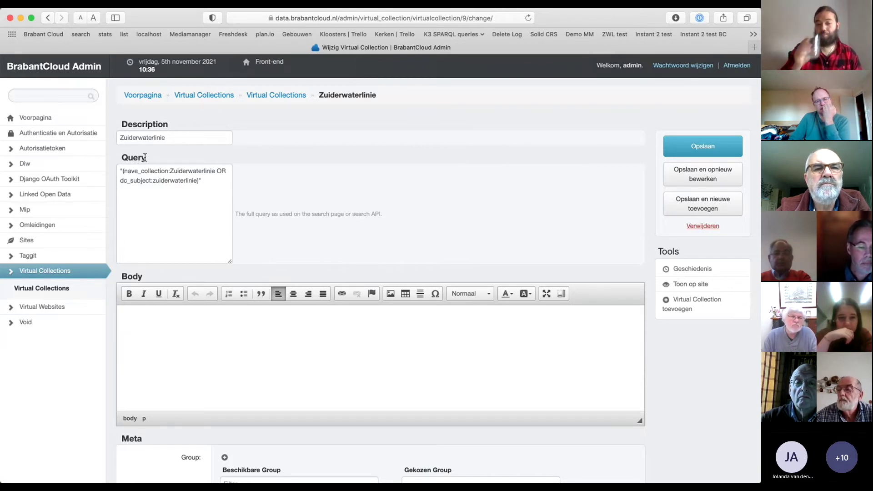
click(200, 177)
text(")
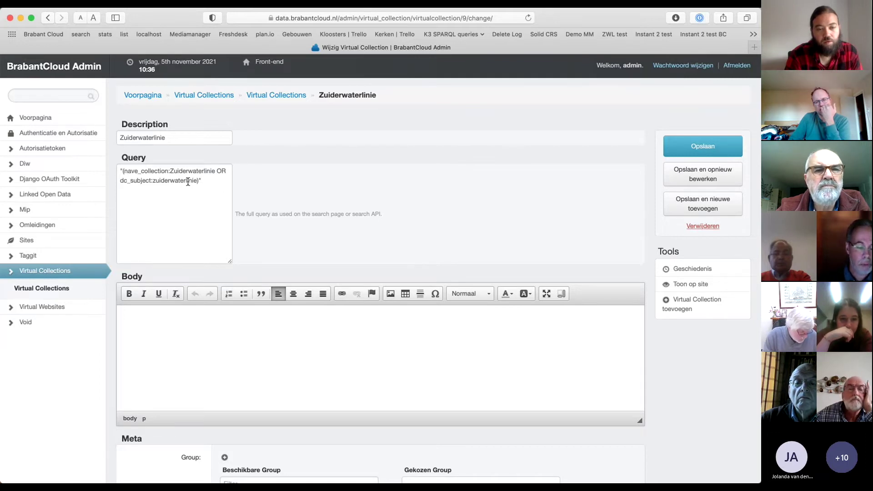
click(674, 283)
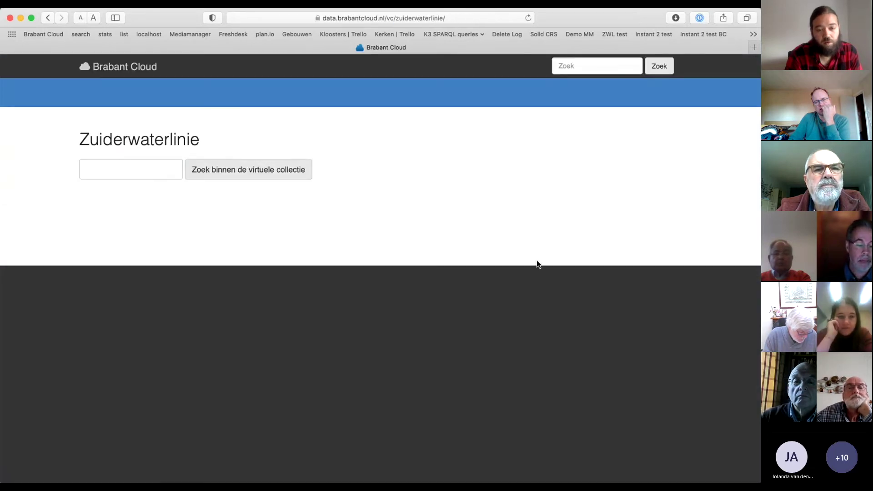
click(295, 171)
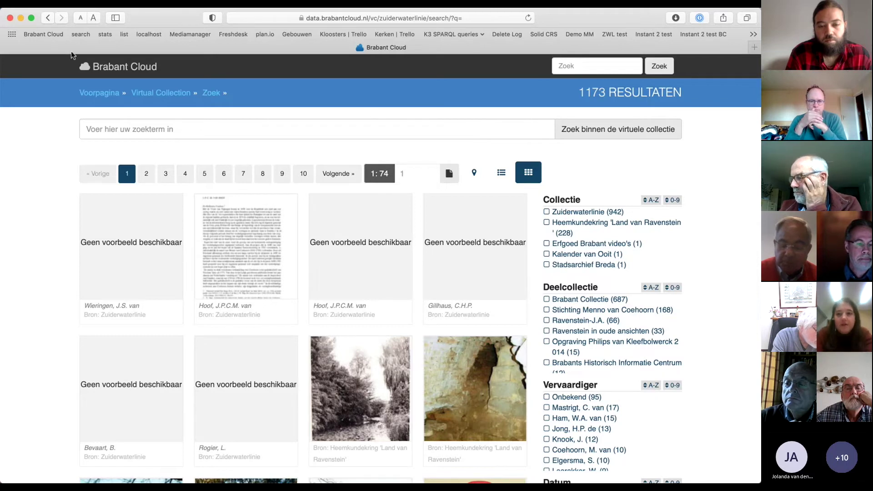
- Go back to the admin's Virtual Collections and start a new collection with the description Bidprenten
click(54, 33)
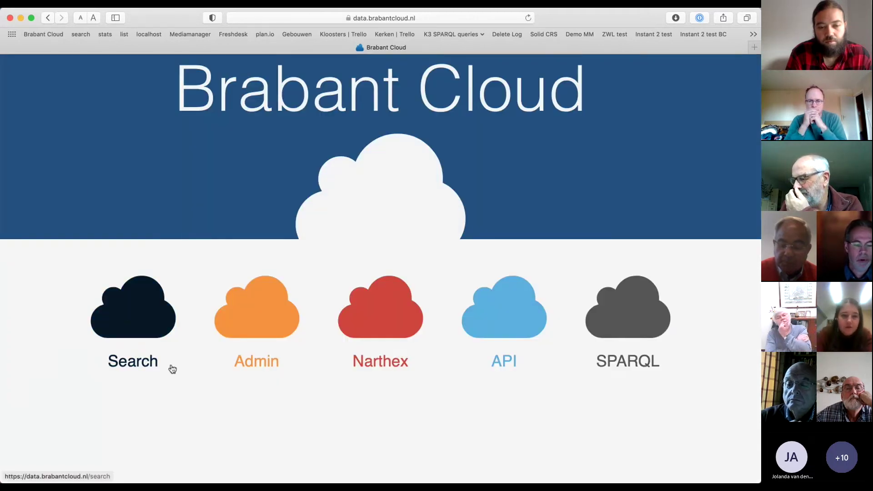
click(269, 327)
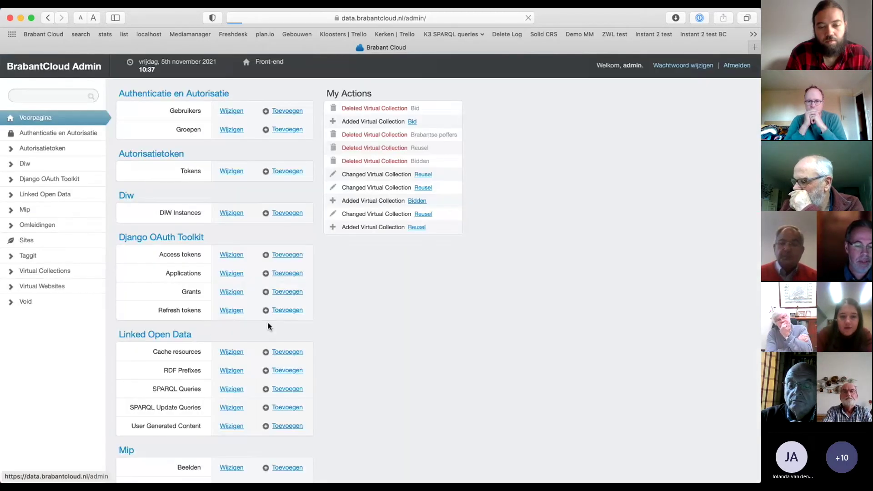
click(55, 271)
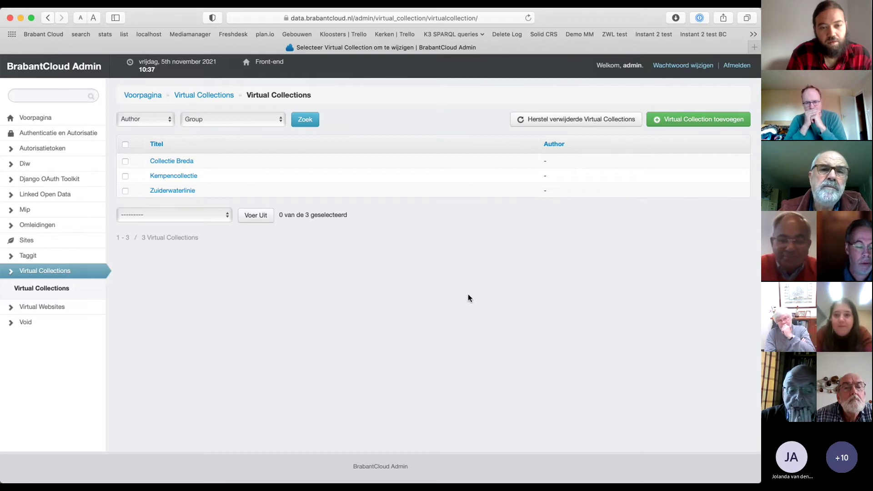
click(721, 124)
click(192, 136)
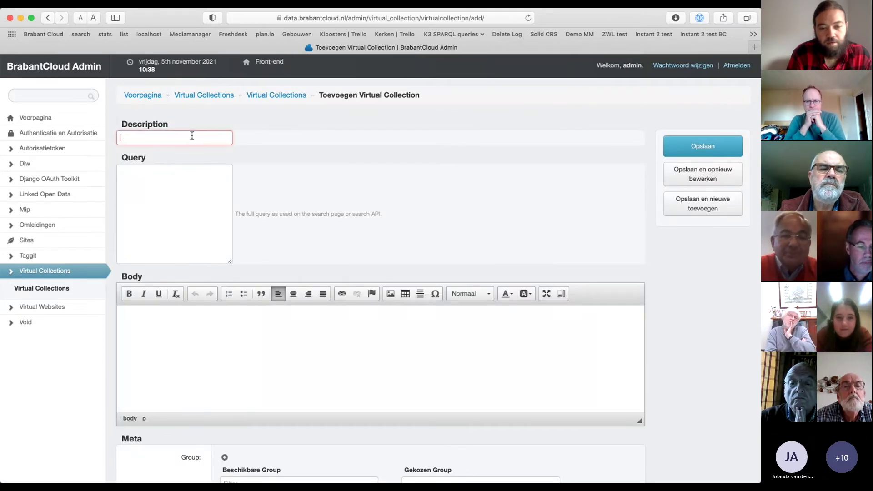
text(Bi)
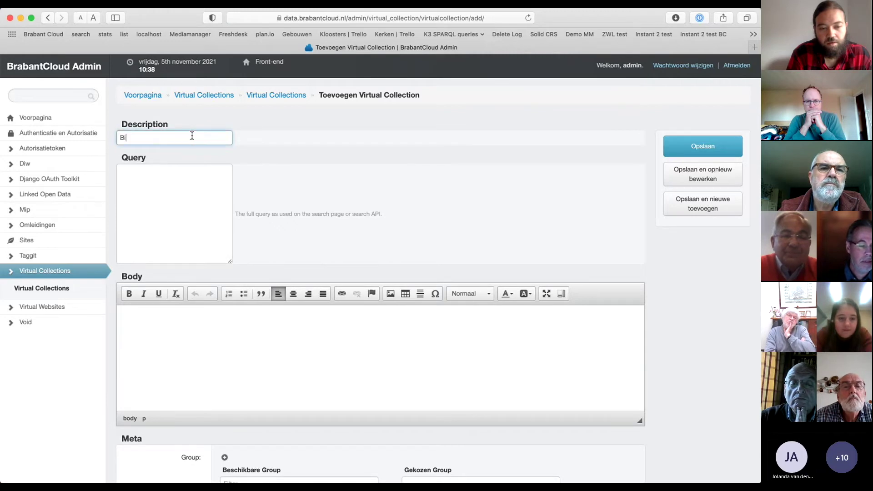
text(dprent)
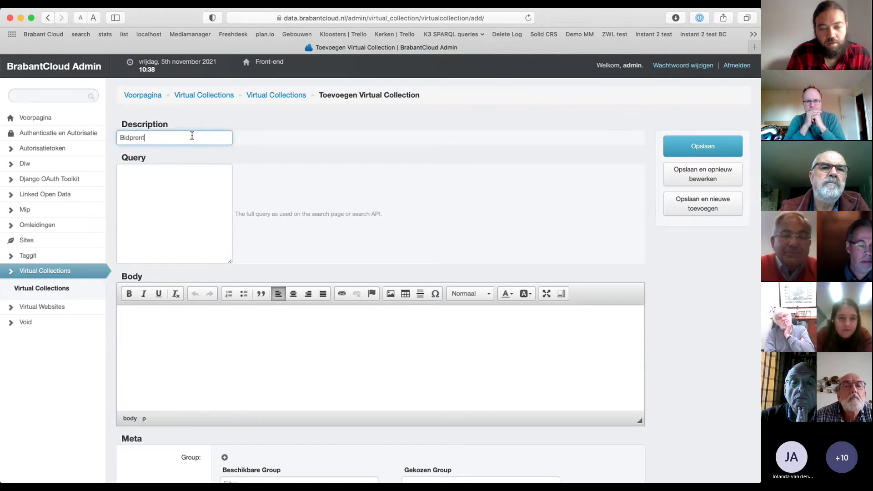
text(en)
click(190, 190)
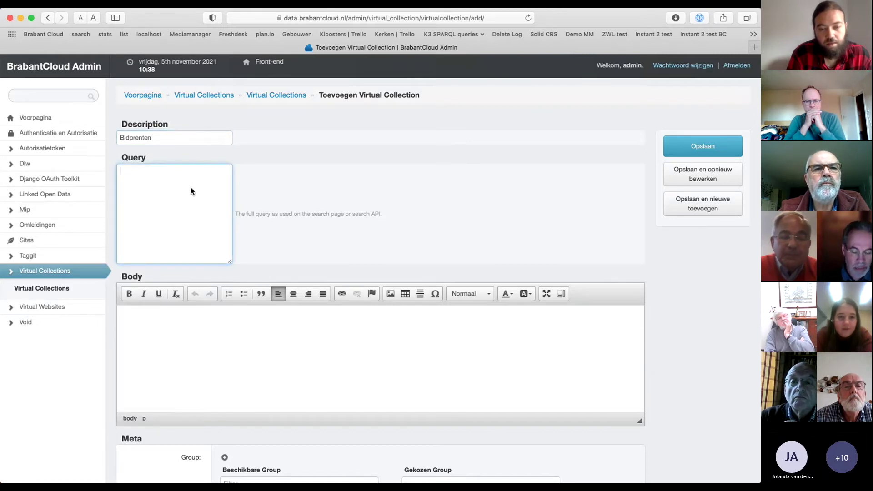
- In a separate tab, filter the Brabant Cloud search by the object type Bidprentje
super+click(55, 33)
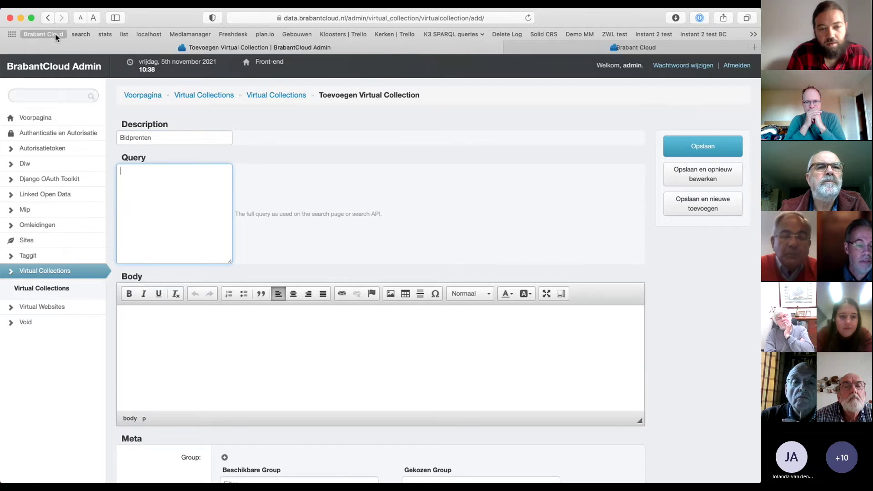
click(410, 49)
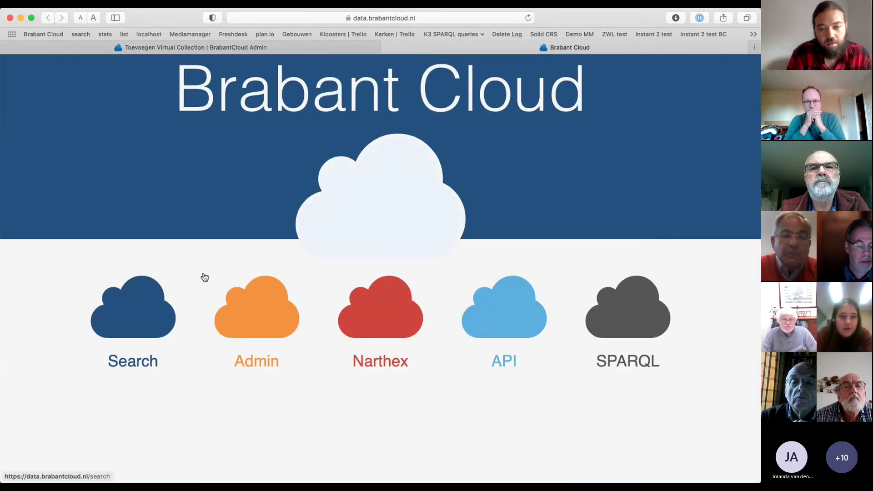
click(136, 315)
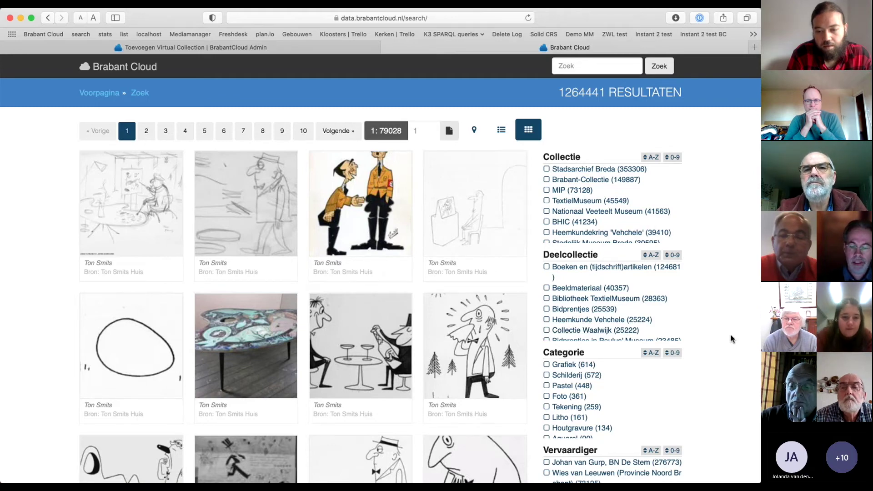
scroll(731, 339, down, 15)
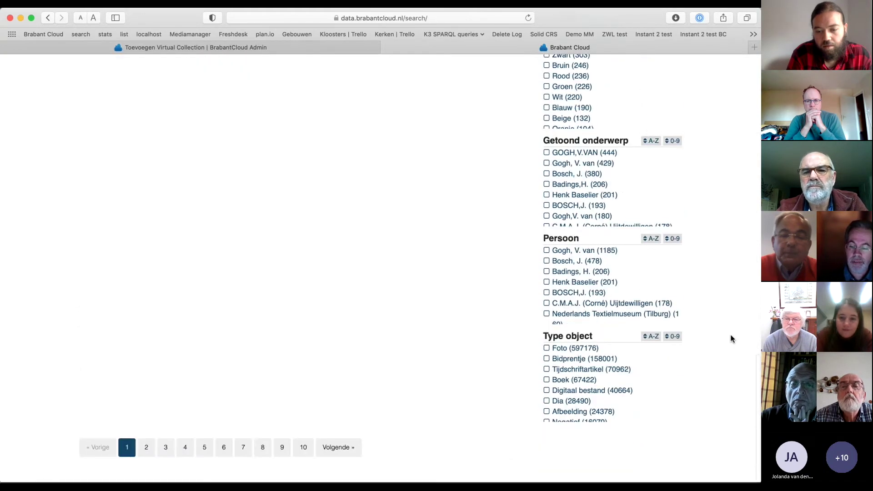
click(572, 358)
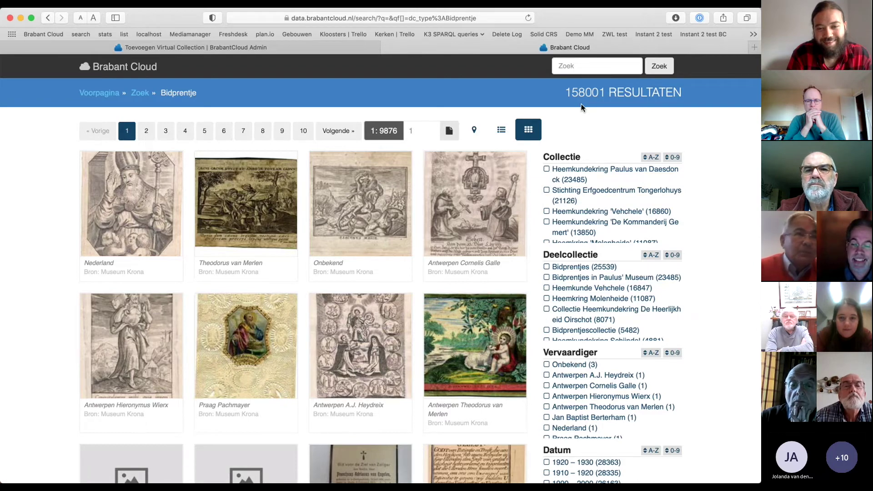
- Copy the filtered search's URL into the new virtual collection's Query and save the collection
click(480, 17)
key(super+c)
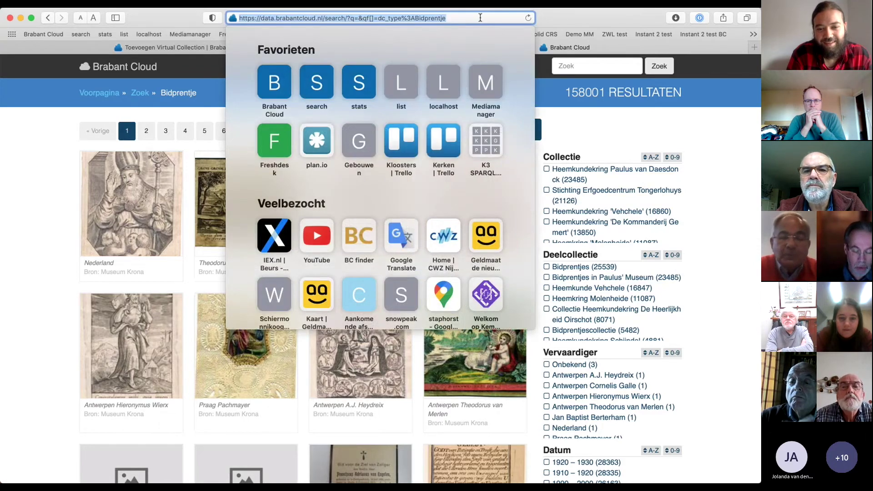
key(Escape)
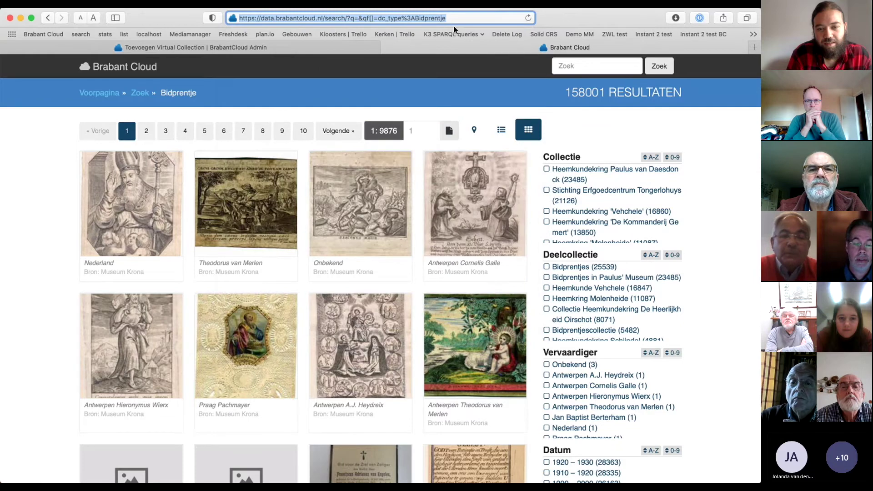
click(362, 44)
click(221, 211)
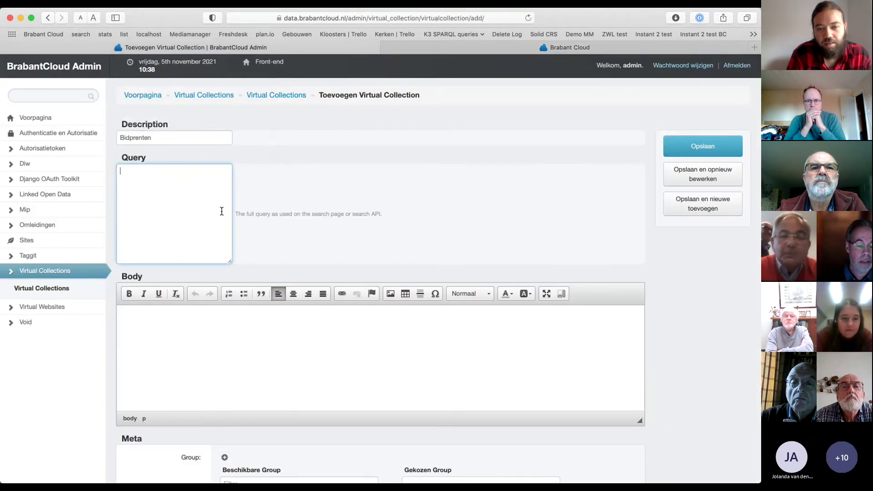
key(super+v)
click(689, 149)
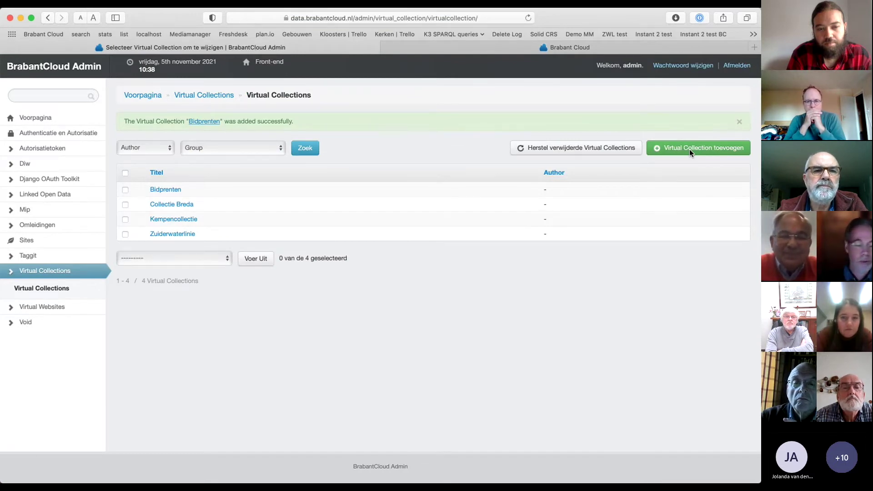
- View the Bidprenten virtual collection on the public site and look through the institutions in its Collectie filter
click(163, 190)
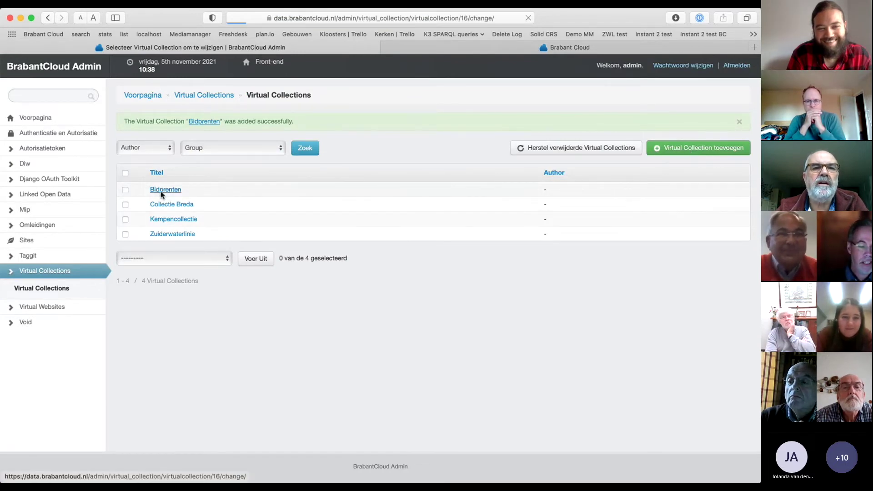
click(670, 284)
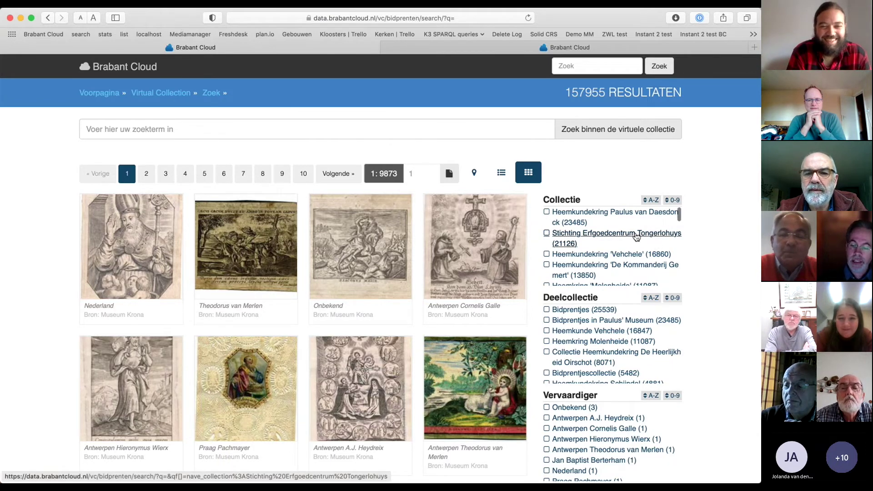
scroll(646, 240, down, 3)
scroll(632, 234, up, 2)
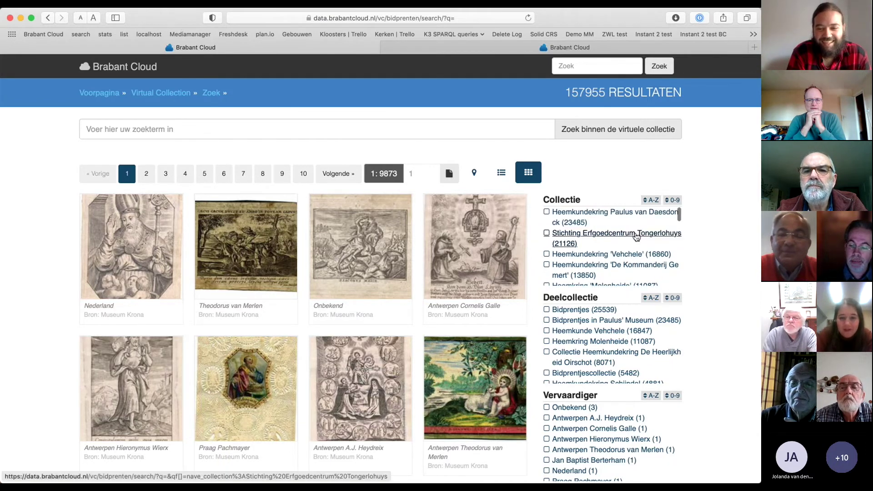
right_click(617, 222)
click(594, 221)
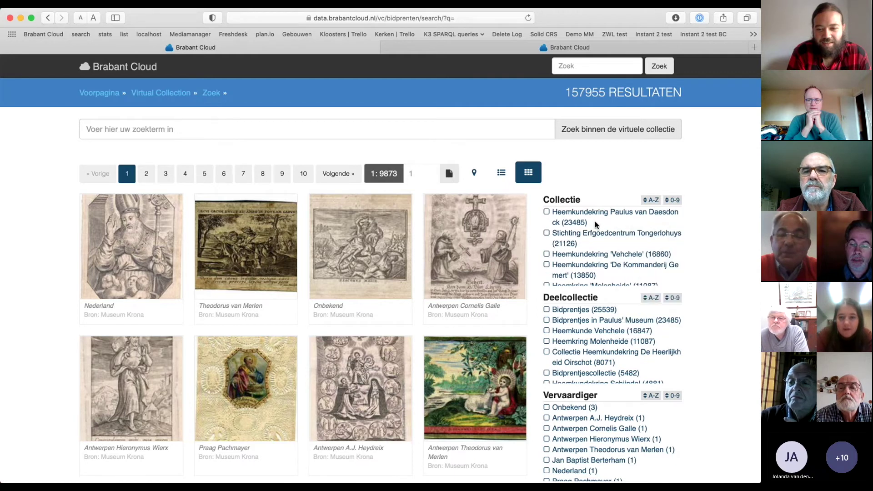
scroll(600, 241, down, 5)
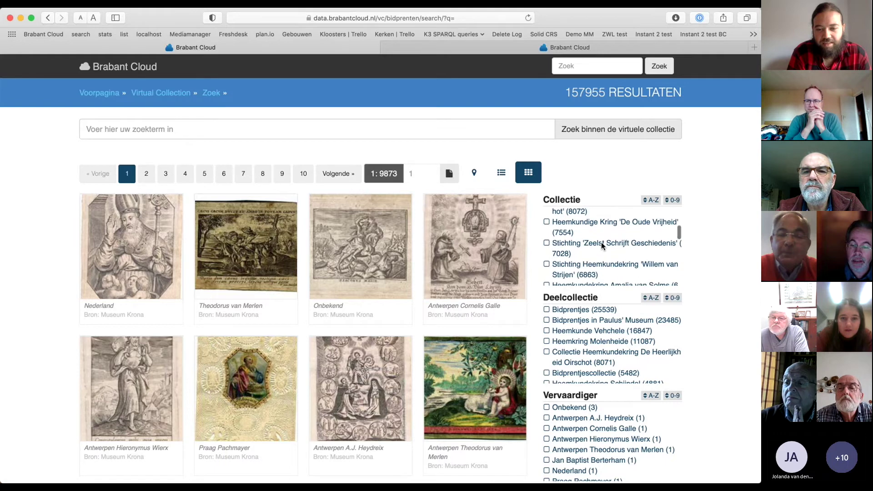
scroll(601, 243, down, 3)
scroll(602, 246, down, 5)
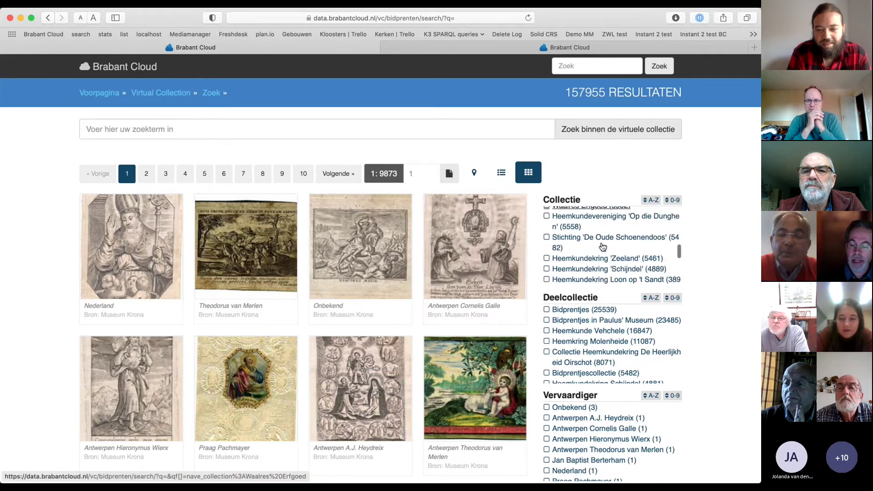
scroll(609, 250, down, 3)
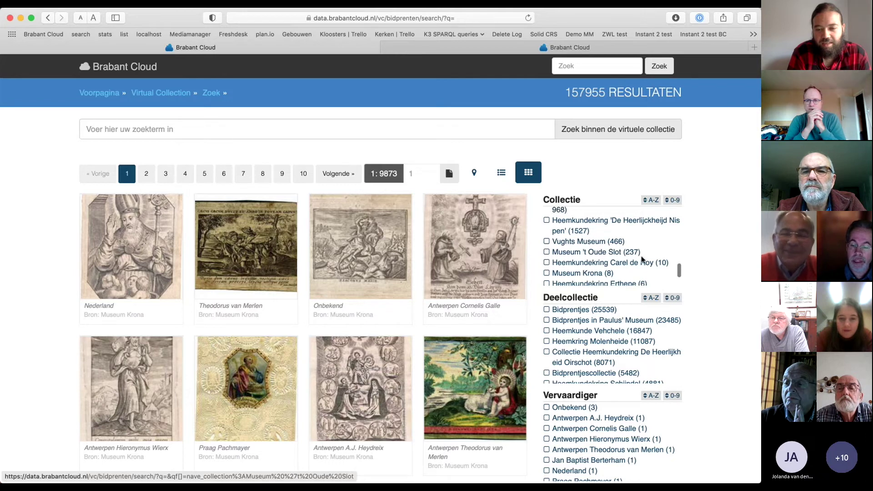
scroll(632, 256, down, 2)
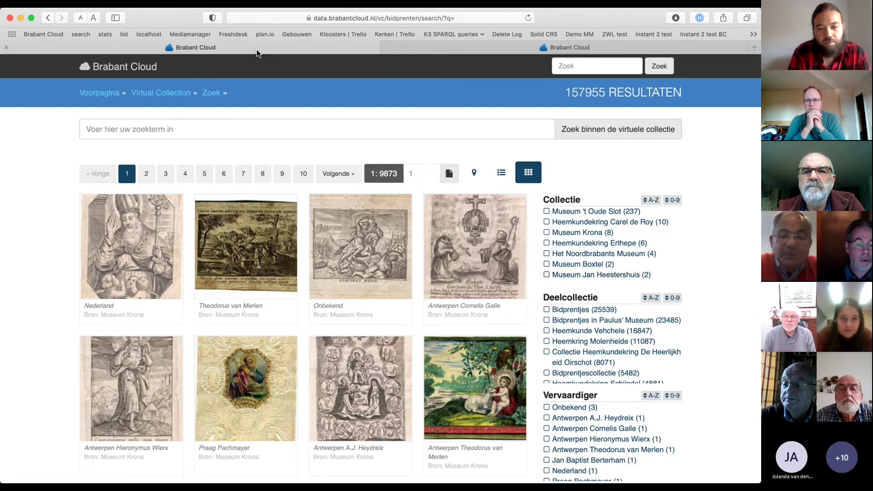
- Return to the collection's edit page and open diw-config.js from the js folder of Instant Website v1.10.5 - Test Virtuele Collectie 2
click(49, 19)
click(49, 18)
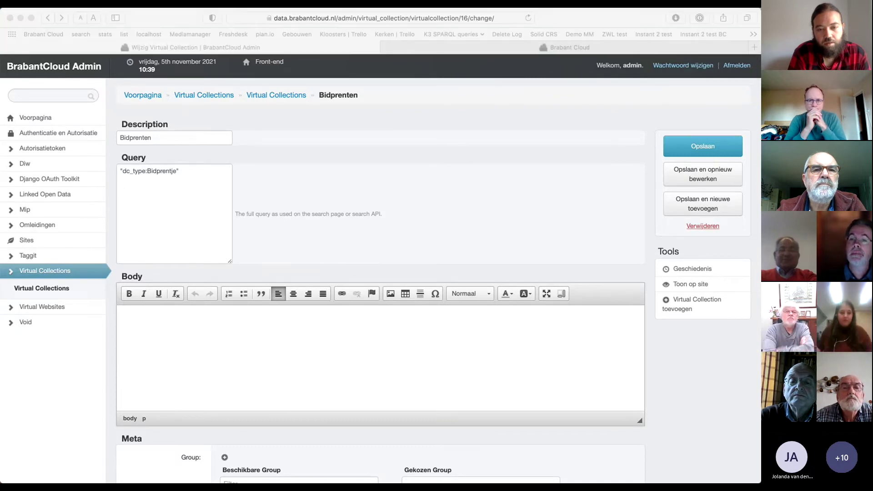
drag(503, 10, 504, 39)
click(553, 73)
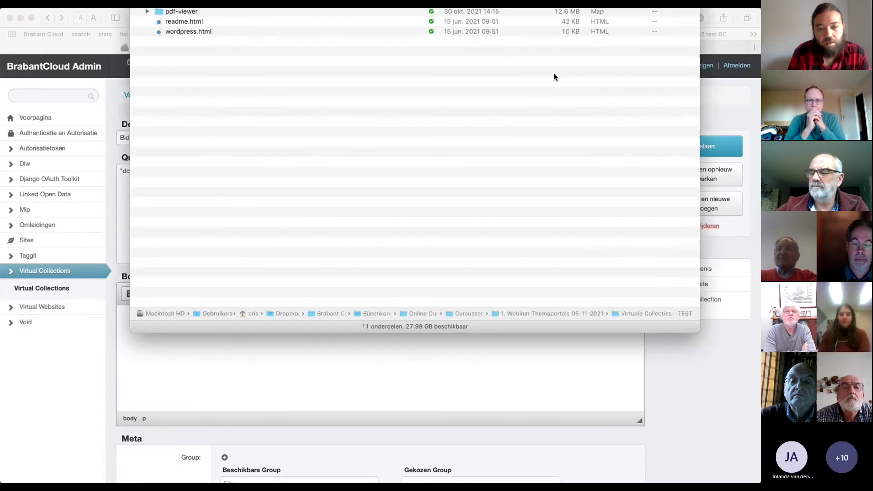
drag(599, 0, 574, 111)
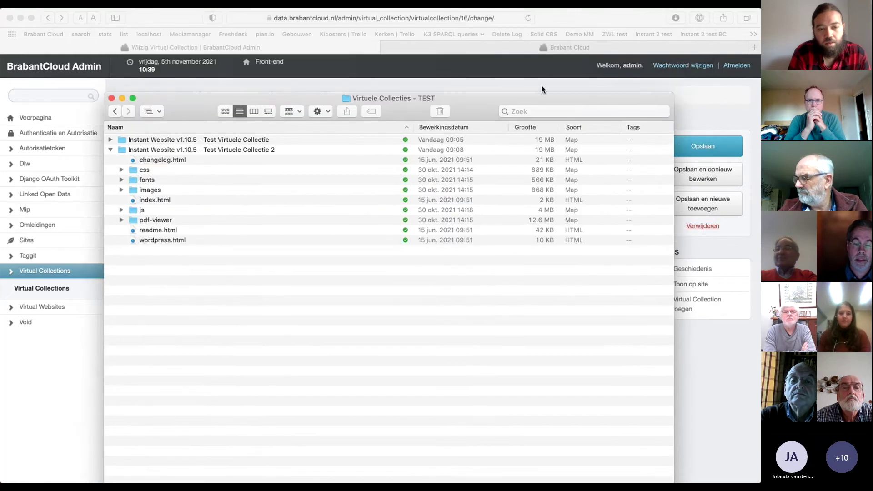
drag(468, 117, 528, 45)
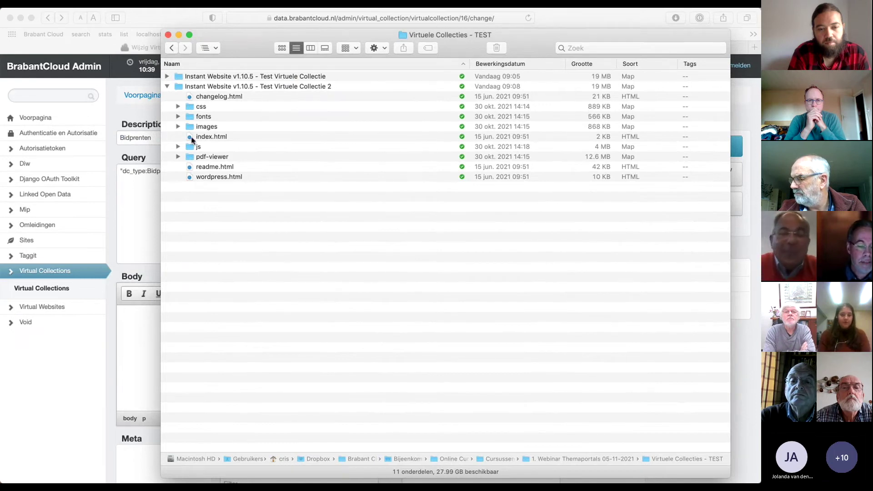
double_click(230, 166)
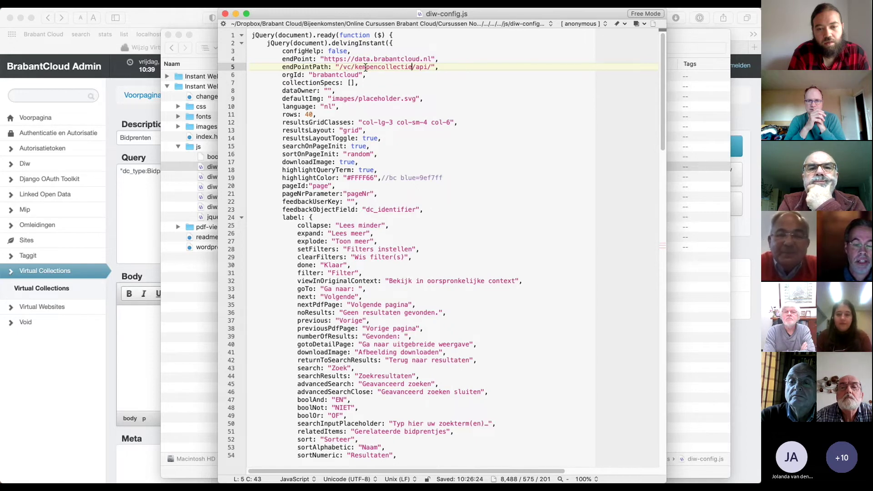
- Set the endPointPath in diw-config.js to "/vc/bidprenten/api/", save the file and close it
double_click(365, 67)
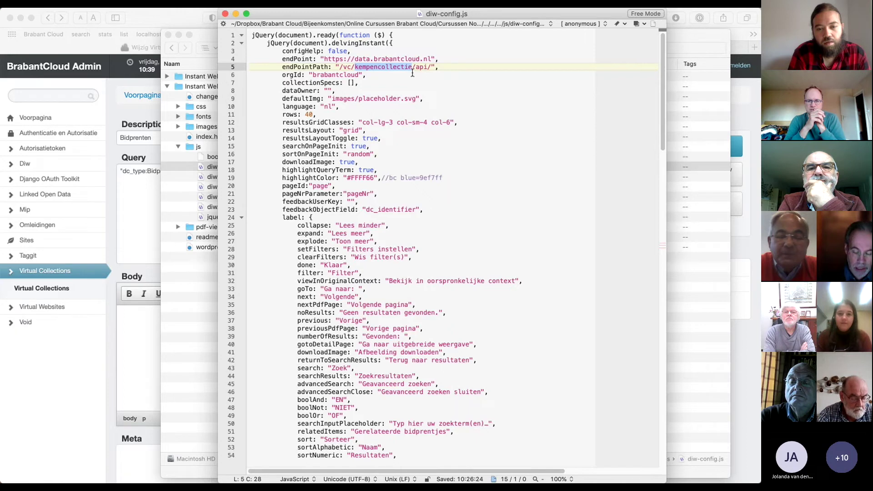
text(bidprenten)
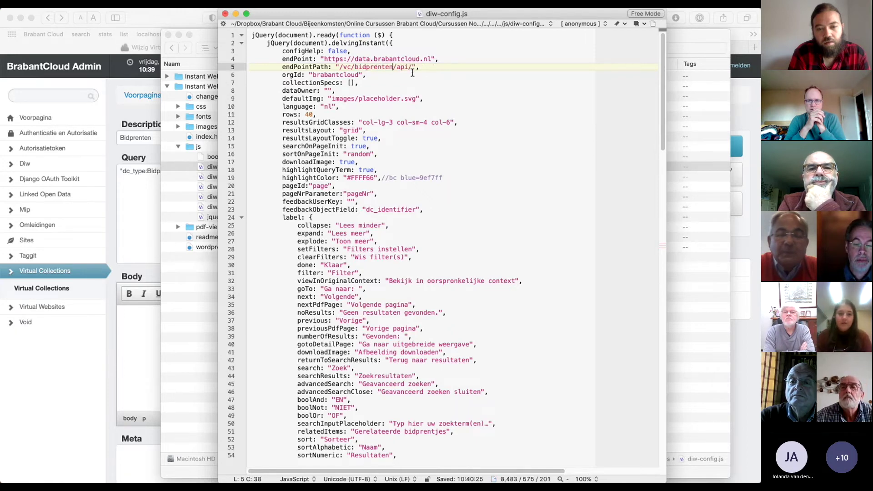
key(super+w)
- Open the instant website's index.html in the browser and examine its search results and filters, such as Geslachtsnaam and Voornaam
double_click(231, 135)
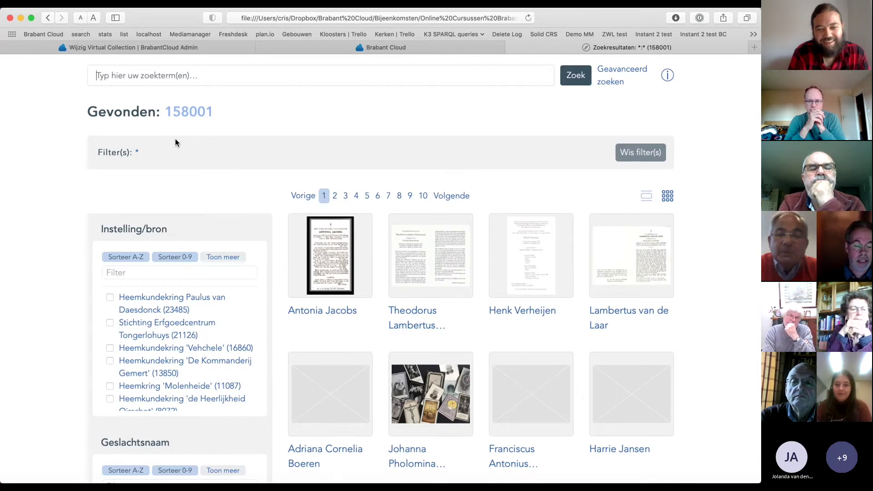
scroll(73, 309, down, 3)
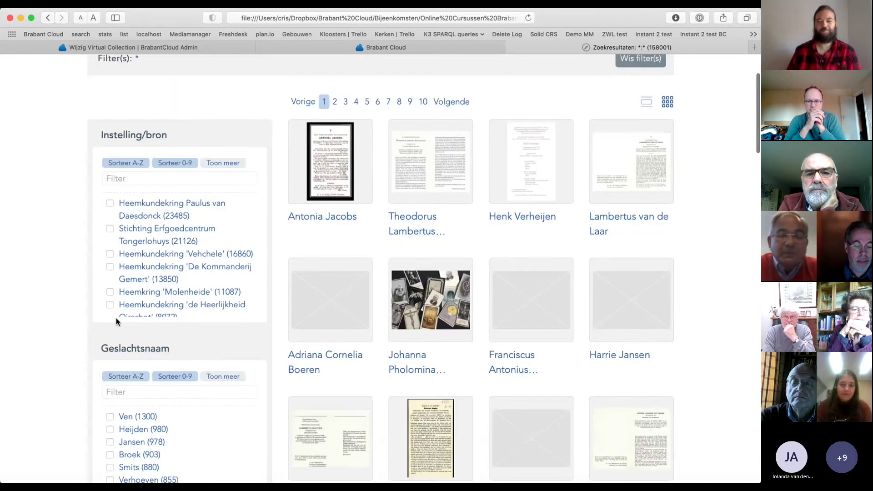
scroll(67, 280, down, 8)
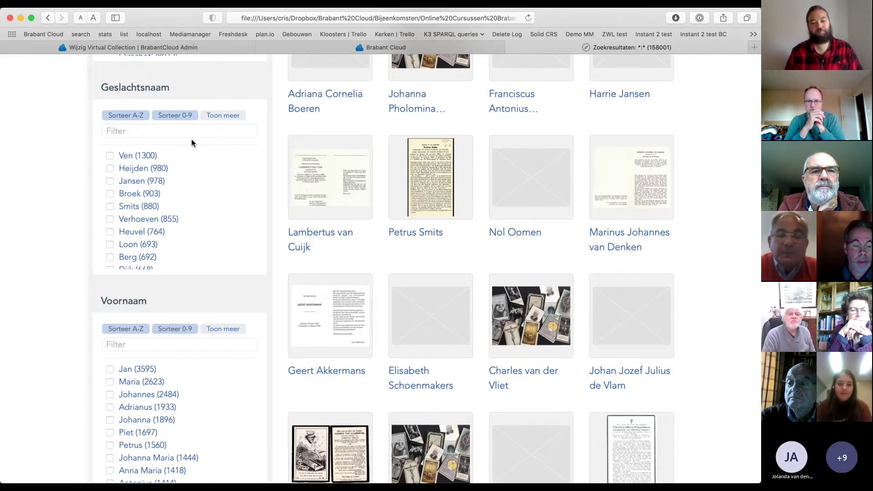
scroll(75, 223, down, 4)
scroll(75, 219, down, 20)
scroll(74, 220, down, 5)
scroll(75, 222, up, 20)
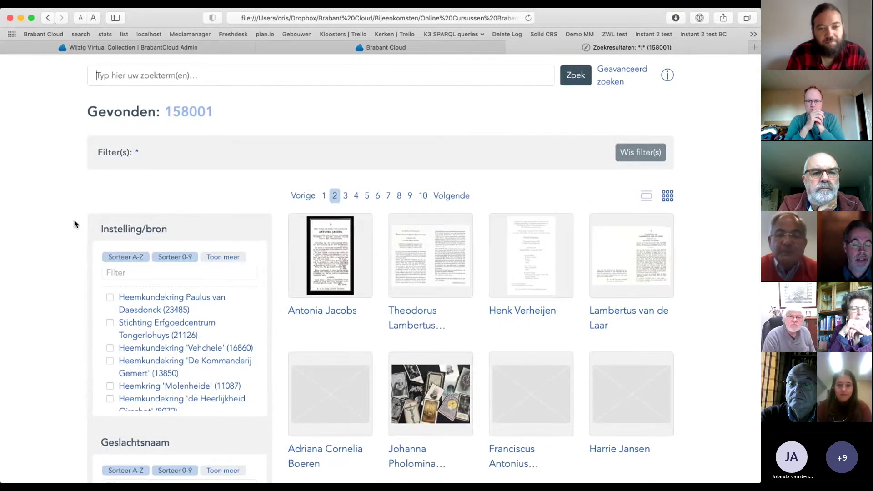
- Search the instant website for a surname and open the first matching prayer card
text(verbruggen)
key(Return)
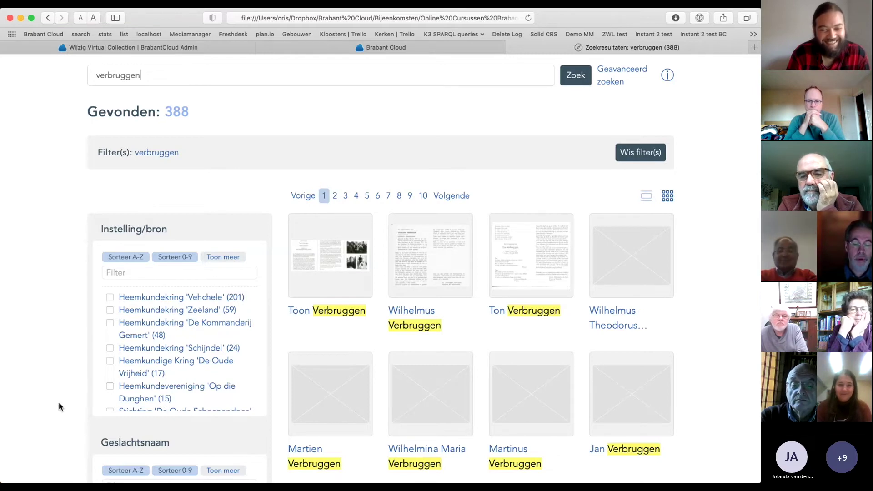
click(318, 268)
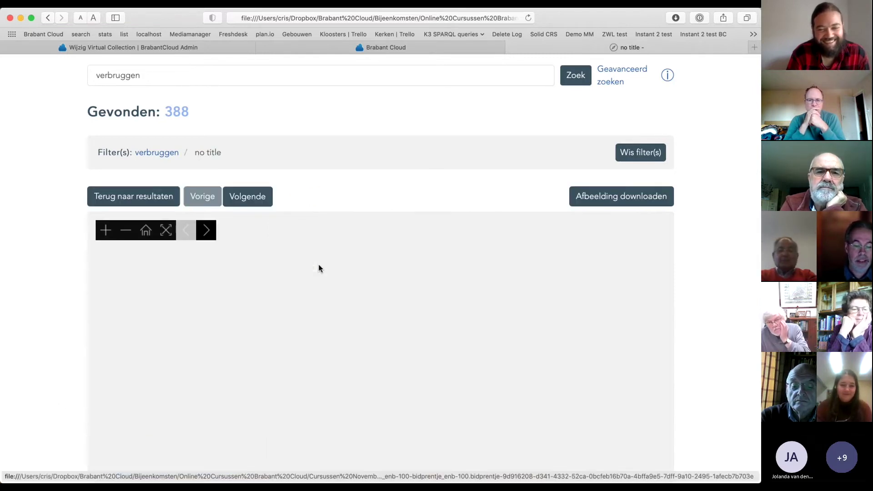
- Examine the prayer card's personal details, identification and related bidprentjes, and clear the search filters
scroll(707, 266, down, 6)
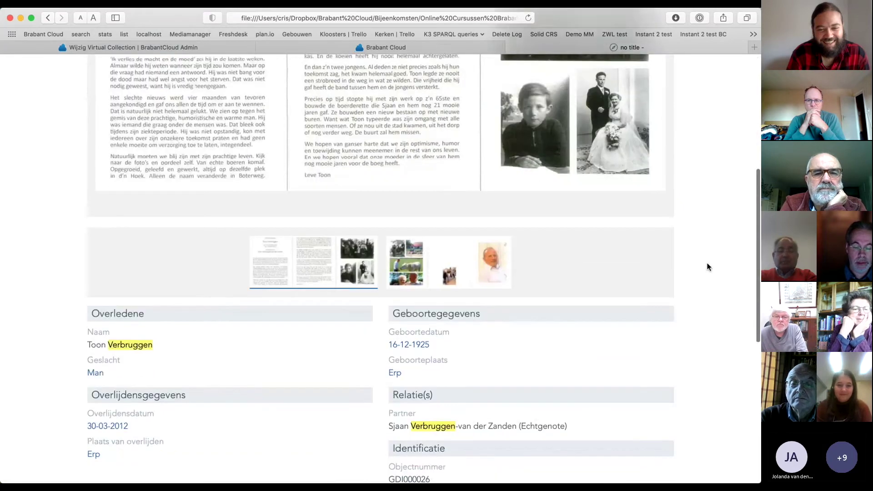
scroll(707, 267, down, 3)
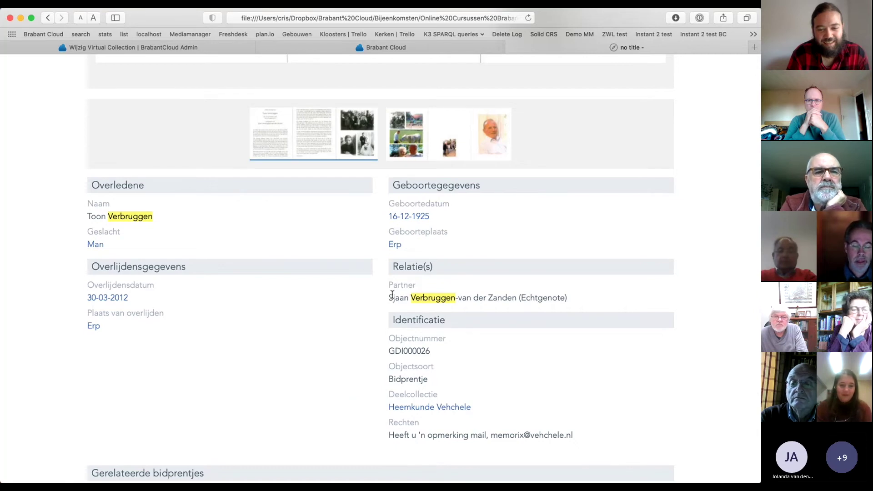
scroll(392, 294, down, 4)
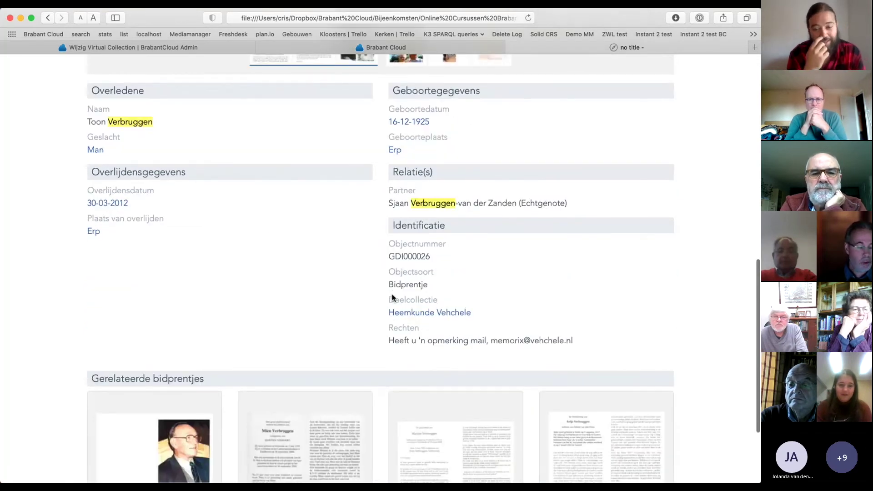
scroll(393, 297, down, 4)
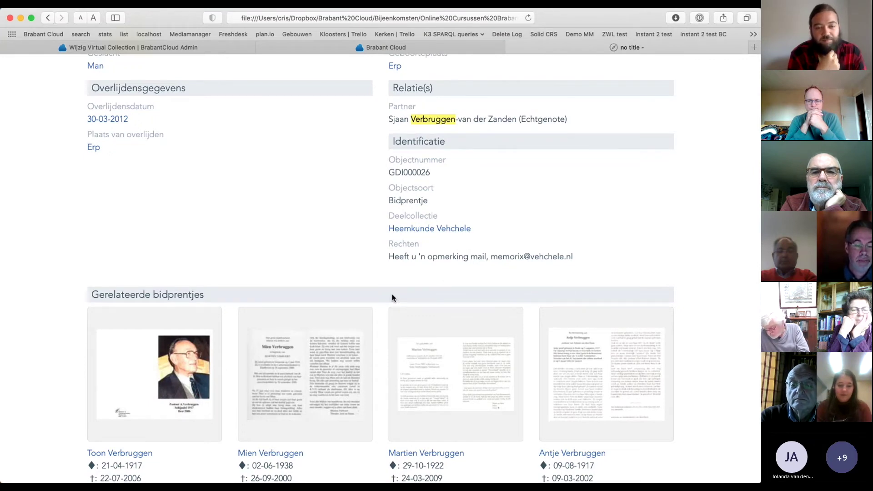
scroll(212, 192, up, 10)
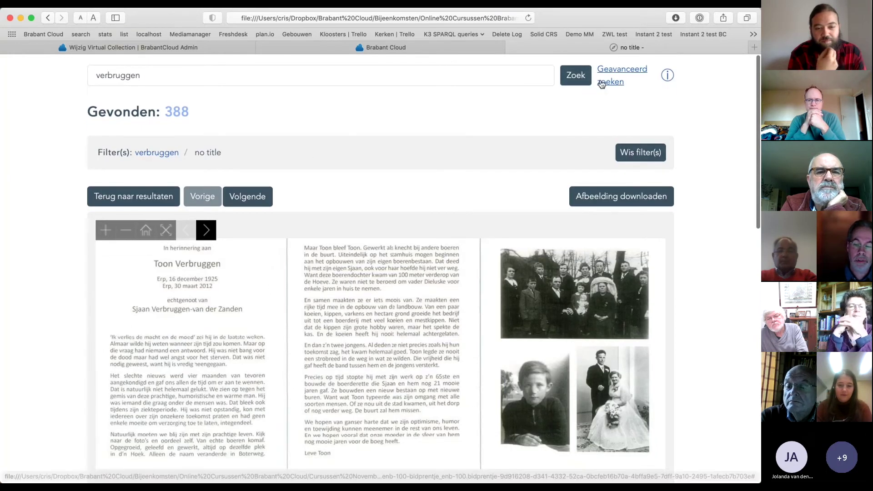
click(626, 150)
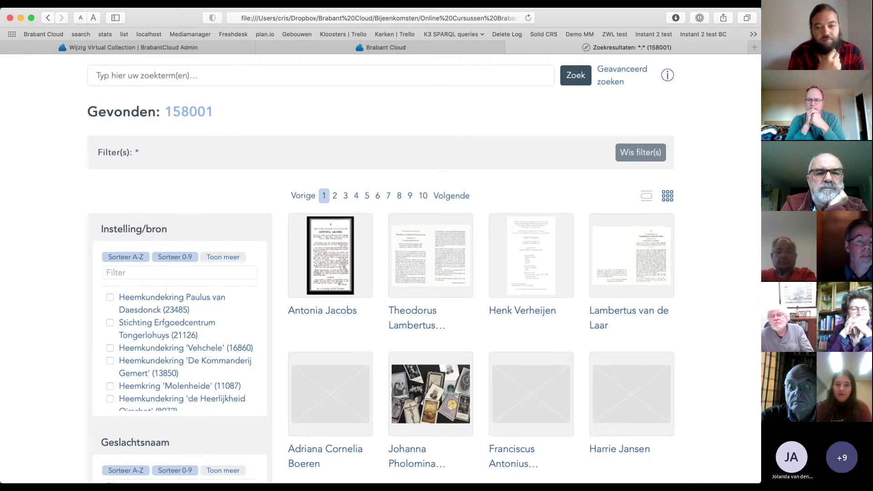
- Return to the admin's Virtual Collections and start a new collection with the description Duits lijntje
click(232, 48)
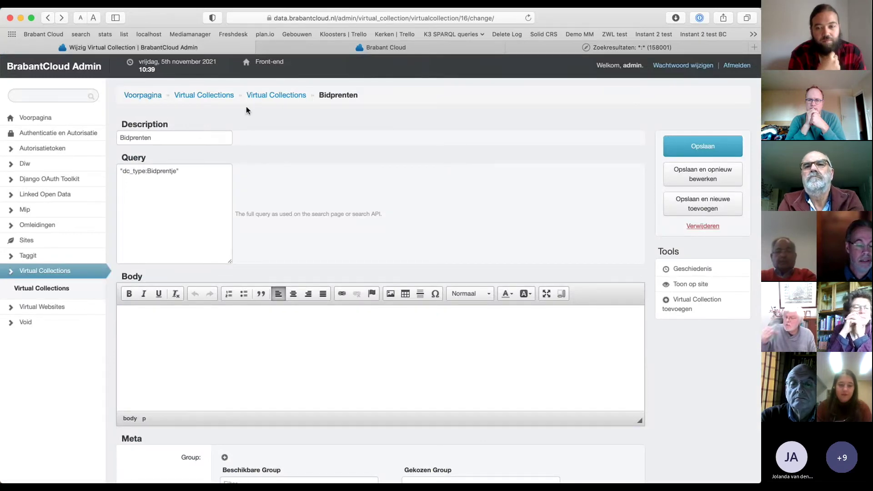
click(70, 271)
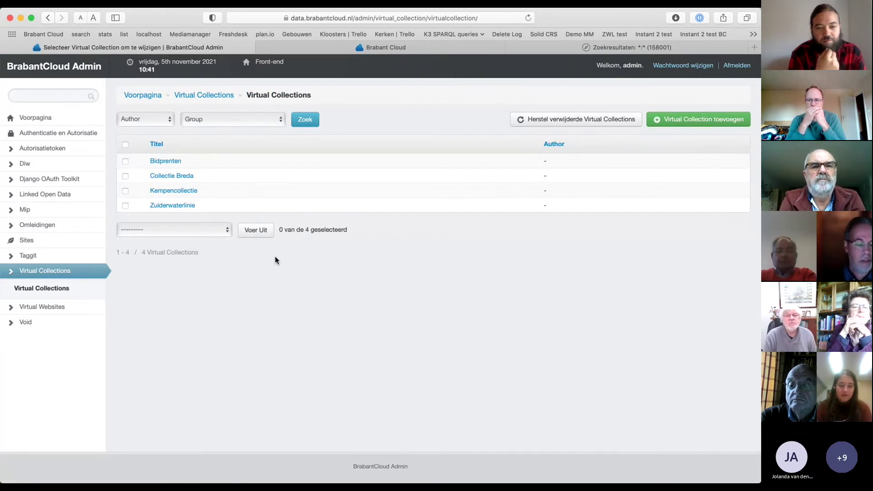
click(712, 127)
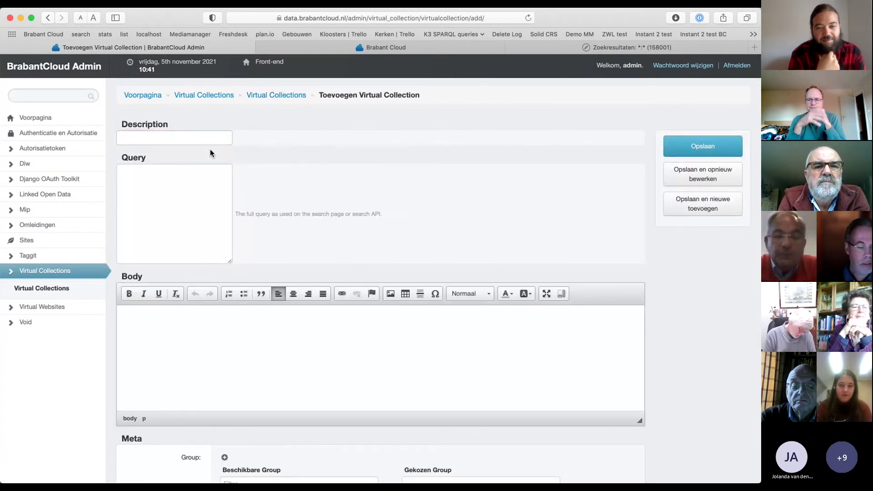
click(205, 137)
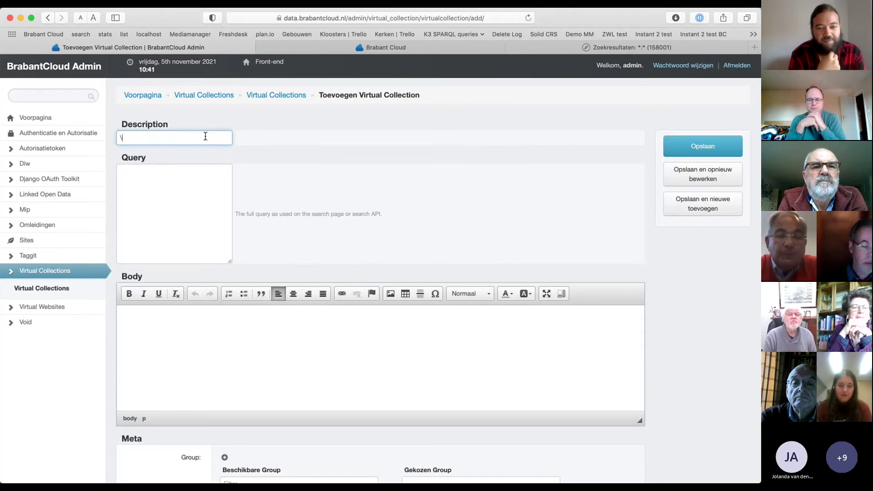
text(Duits lijntje)
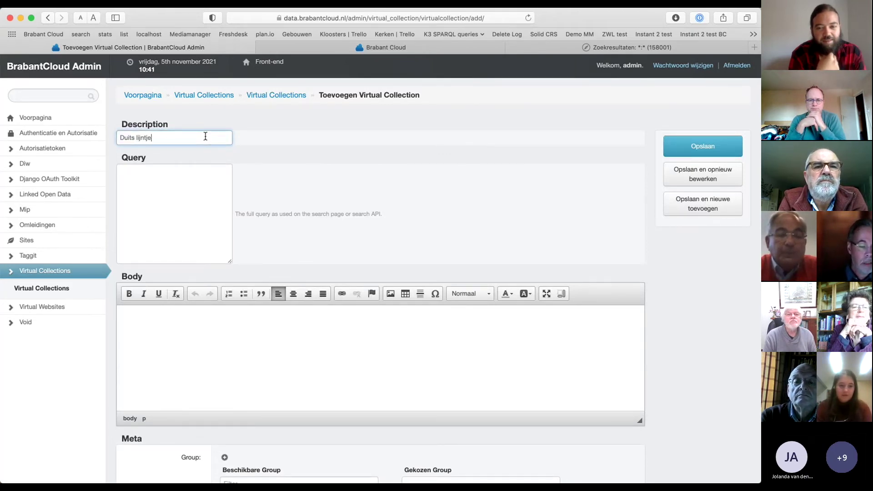
- Reset the Brabant Cloud search in its own tab and search for the exact phrase "duits lijntje"
click(288, 50)
click(140, 93)
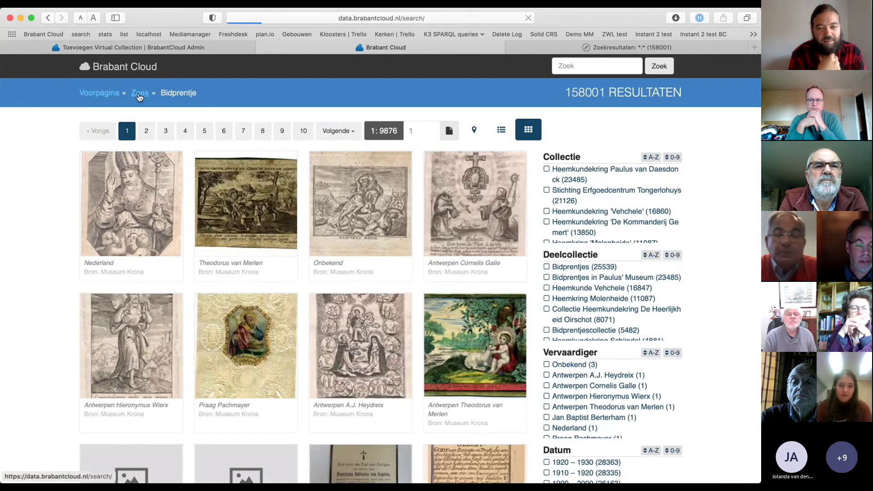
click(601, 64)
text("duits lijntje)
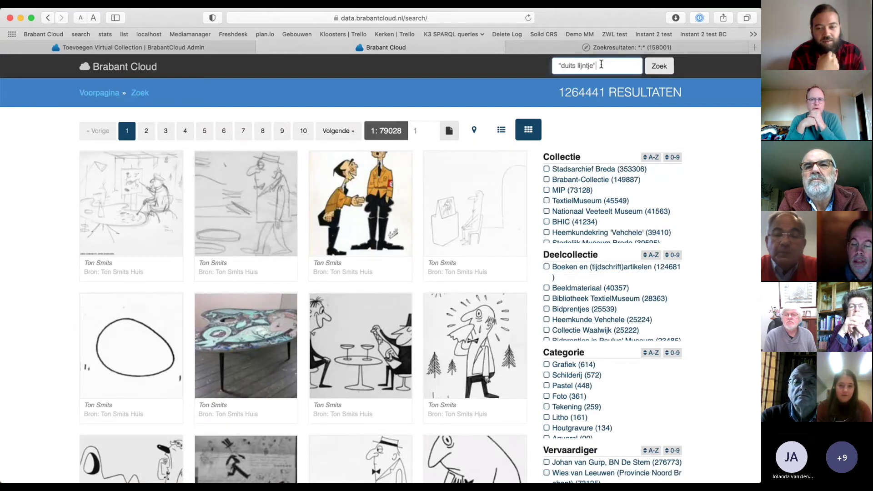
click(658, 66)
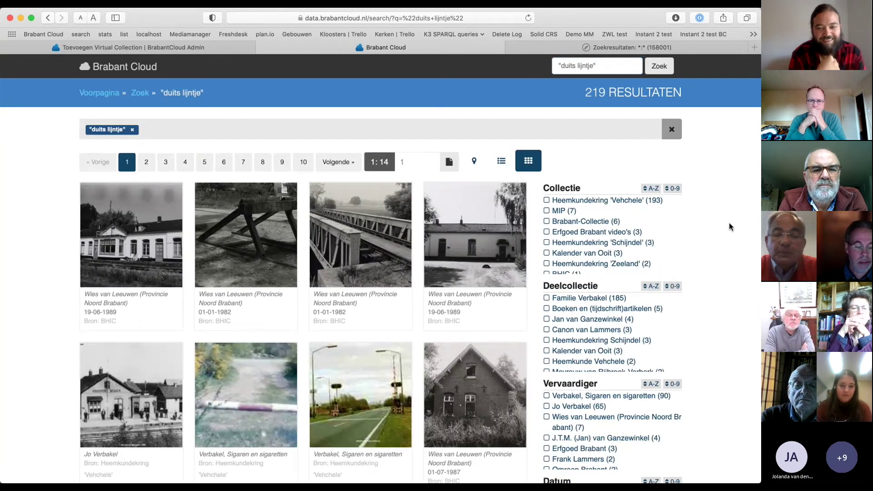
- Examine the "duits lijntje" search results and the institutions in the Collectie filter
scroll(404, 354, down, 7)
scroll(404, 354, up, 2)
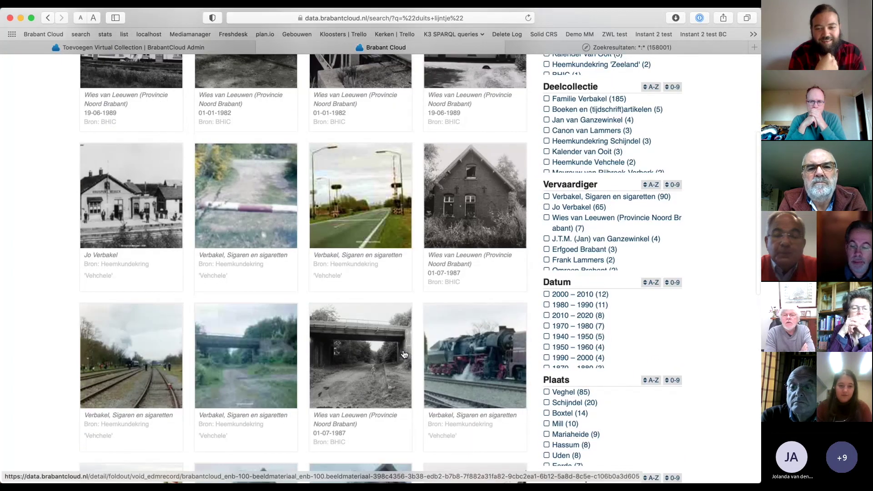
scroll(404, 354, up, 5)
scroll(626, 245, down, 3)
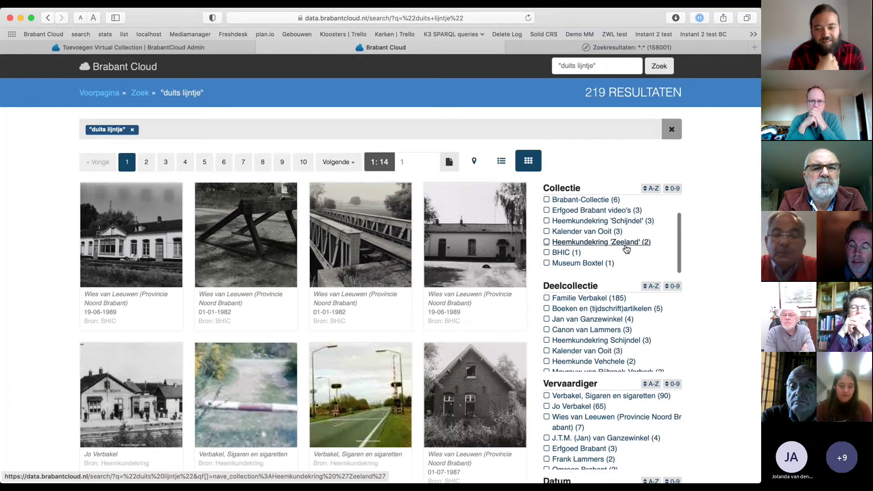
scroll(630, 249, down, 1)
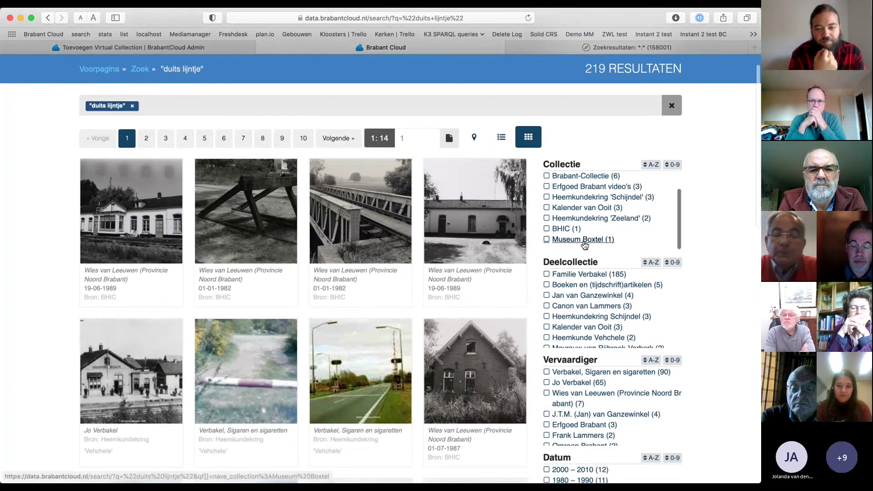
scroll(443, 356, up, 1)
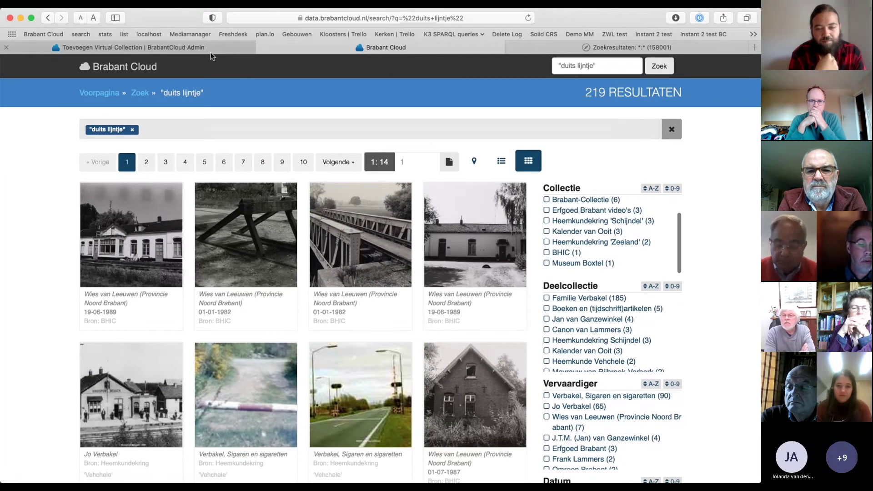
- Copy the "duits lijntje" search address into the query of the new Duits lijntje collection and save it
click(347, 19)
key(super+c)
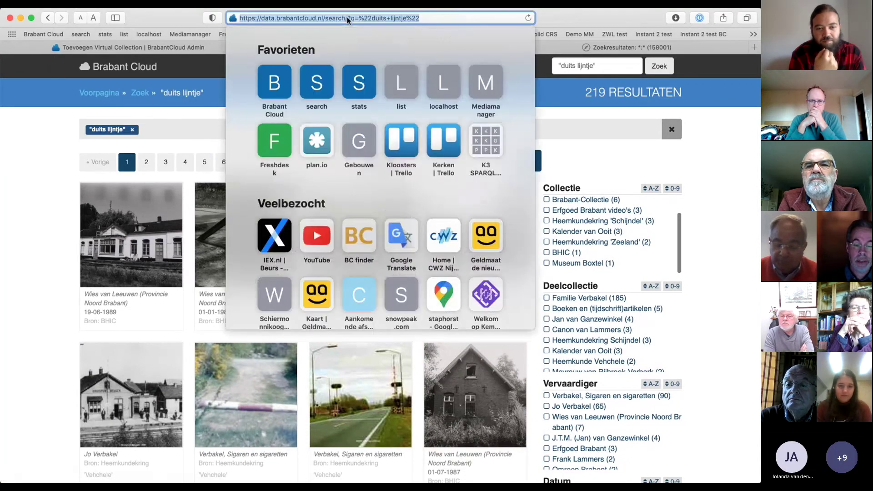
click(183, 21)
click(179, 46)
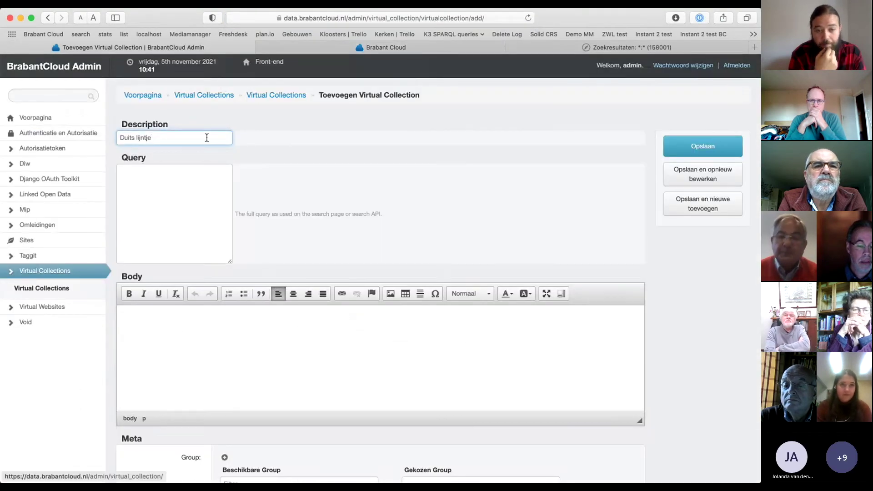
click(178, 186)
key(super+v)
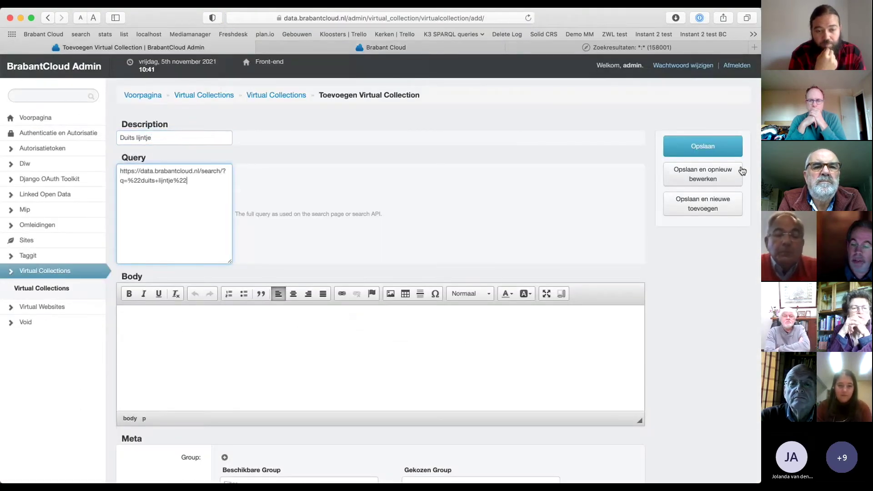
click(728, 146)
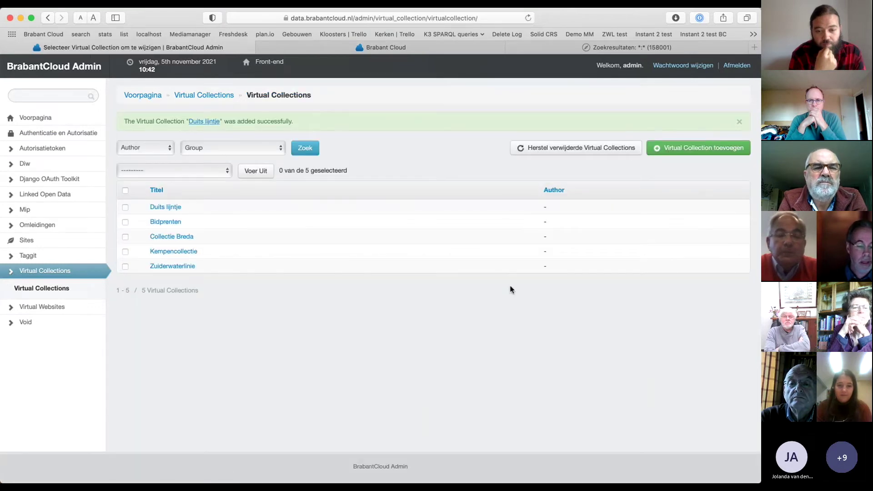
- Open the saved Duits lijntje collection on the site and view all items within the virtual collection
click(173, 207)
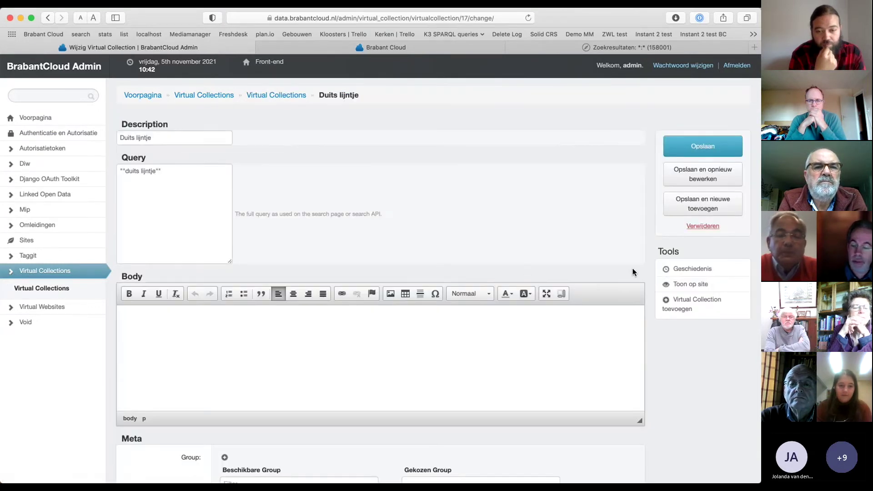
click(681, 284)
click(290, 172)
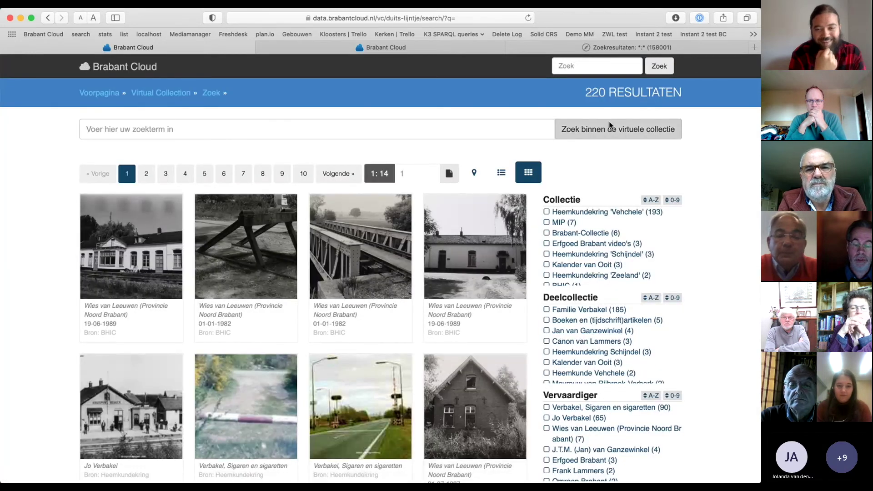
scroll(694, 206, down, 2)
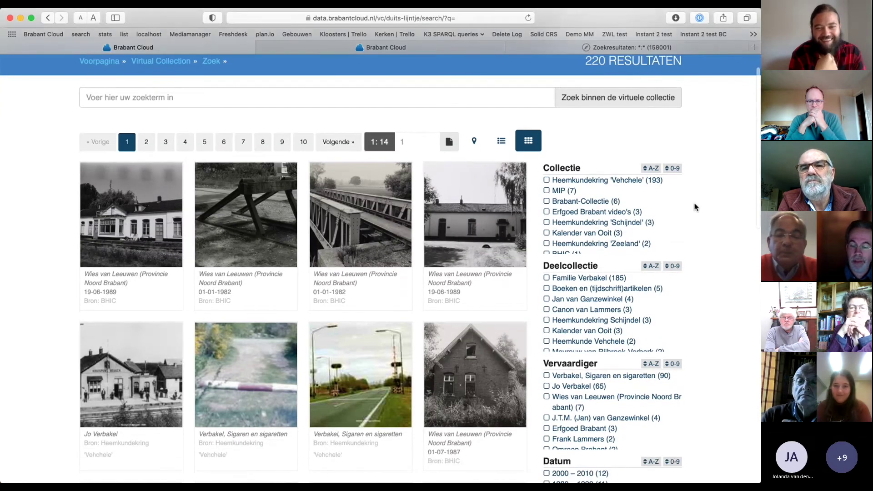
scroll(694, 207, up, 2)
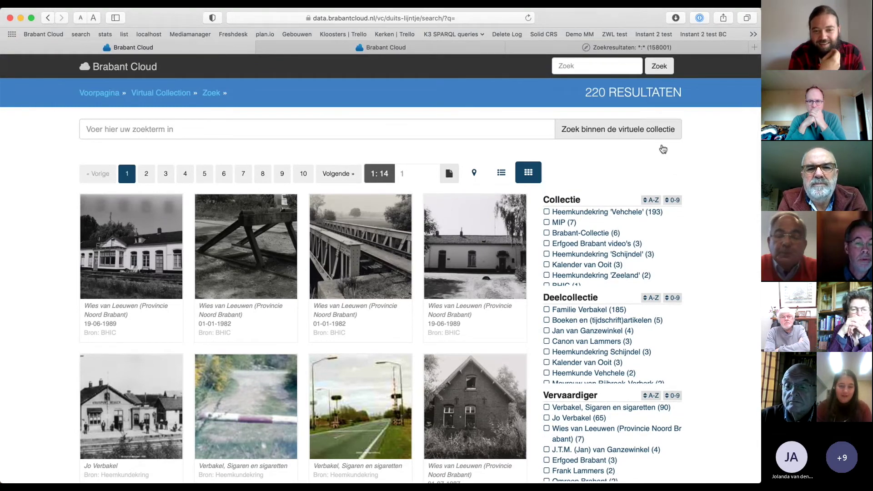
- In Finder, open diw-config.js of Instant Website v1.10.5 - Test Virtuele Collectie, set endPointPath to "/vc/duits-lijntje/api/", and save and close it
key(super+Tab)
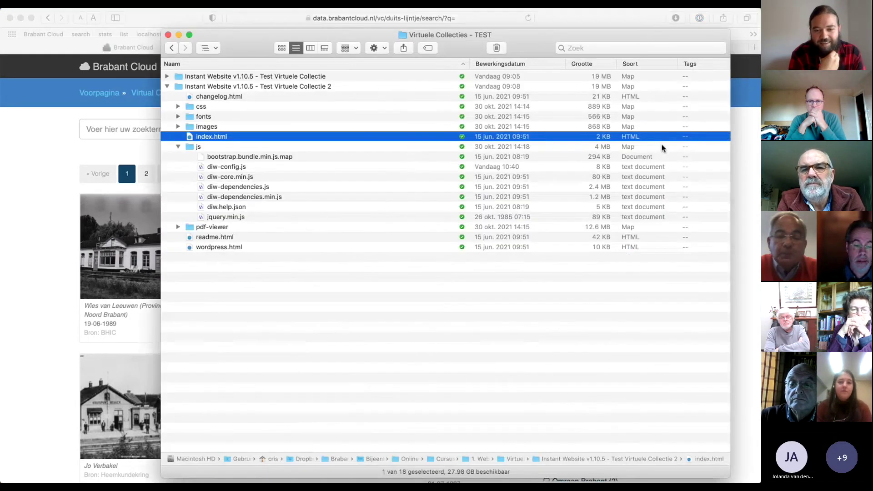
click(167, 85)
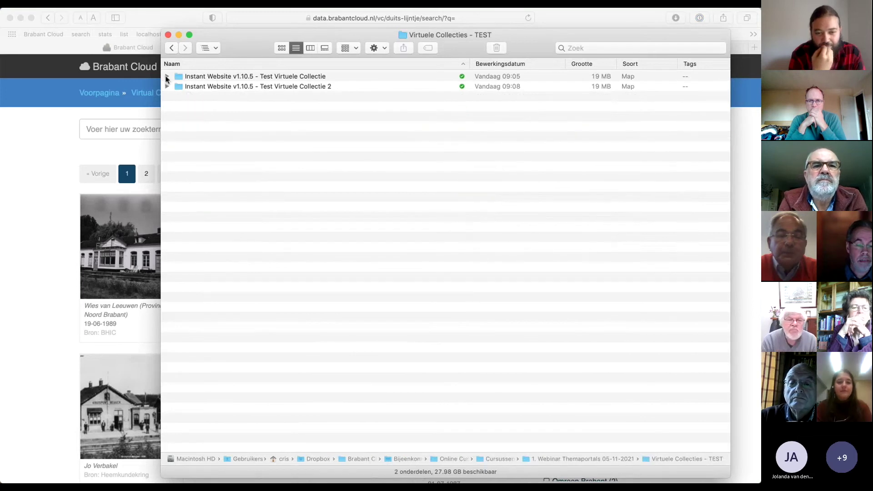
click(166, 76)
double_click(223, 156)
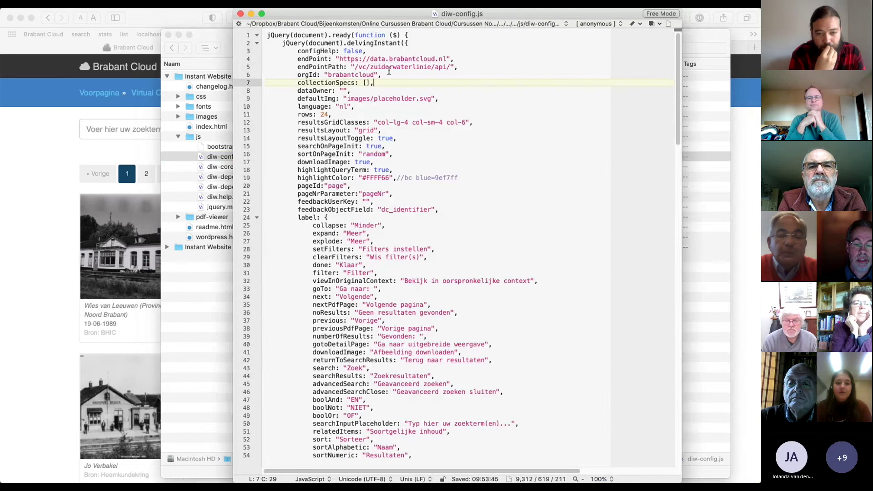
double_click(389, 68)
text(duits)
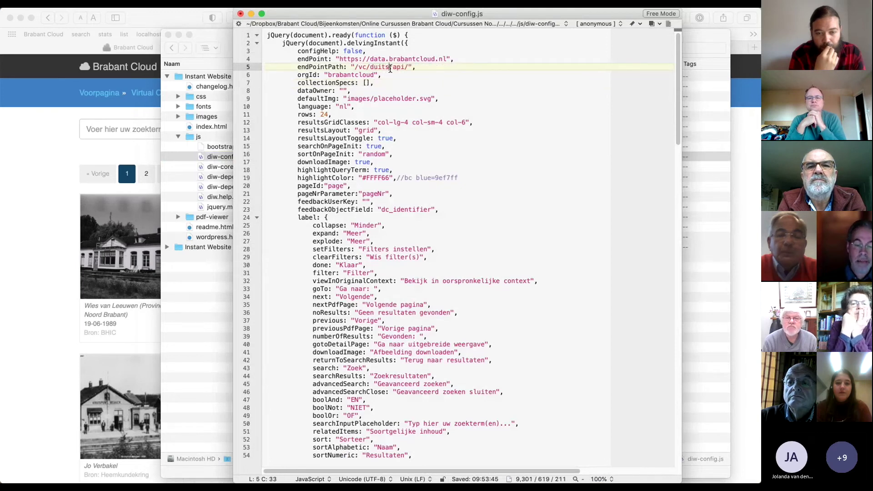
text(-lijntje)
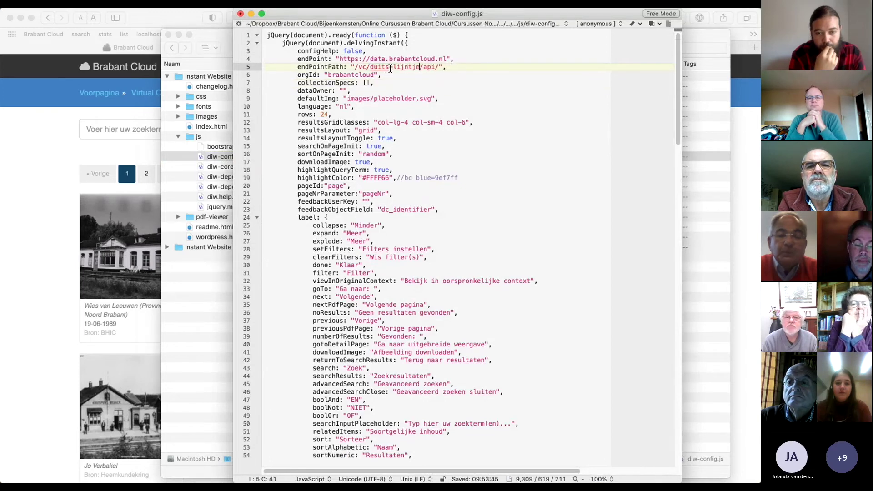
key(super+w)
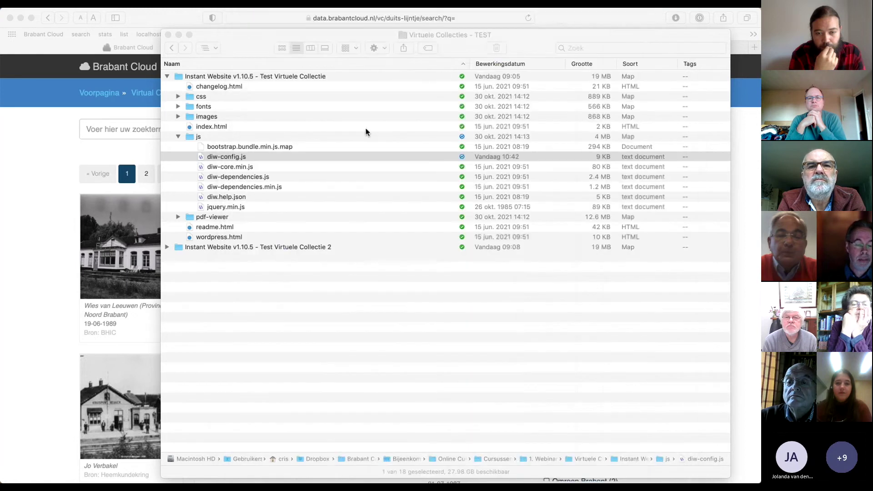
- Open that instant website's index.html in the browser and look through its filters and results
double_click(254, 126)
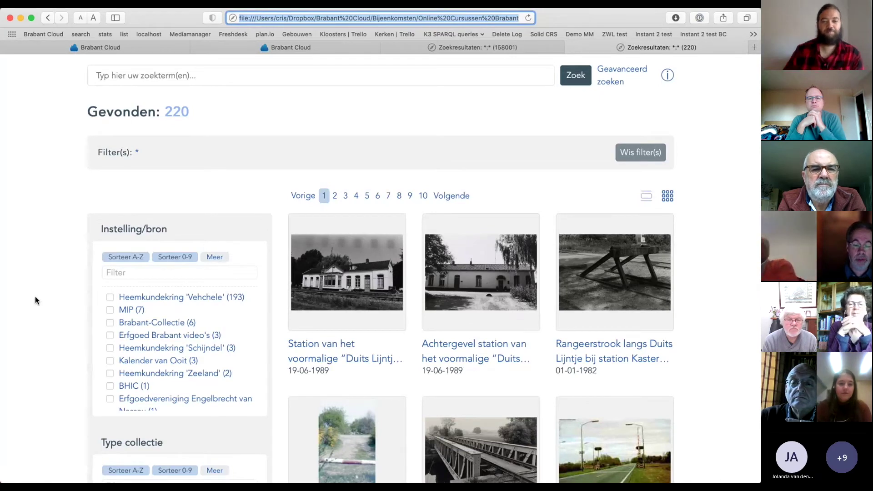
scroll(35, 296, down, 5)
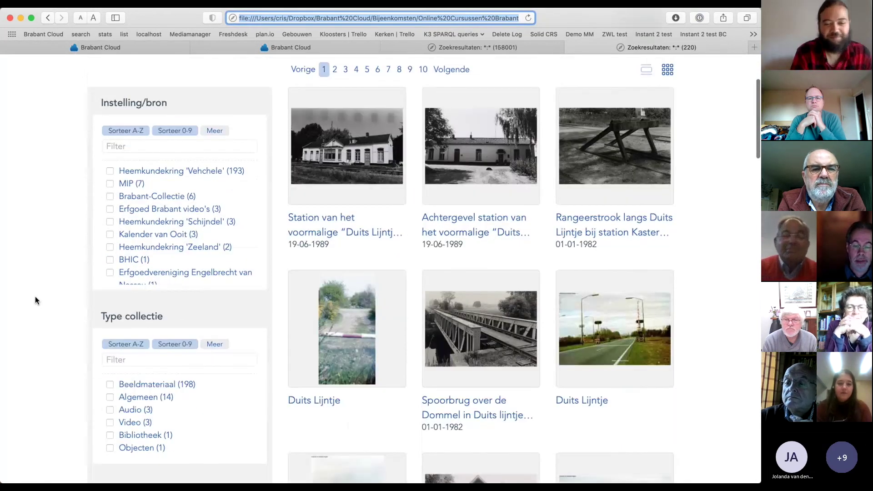
scroll(35, 296, down, 3)
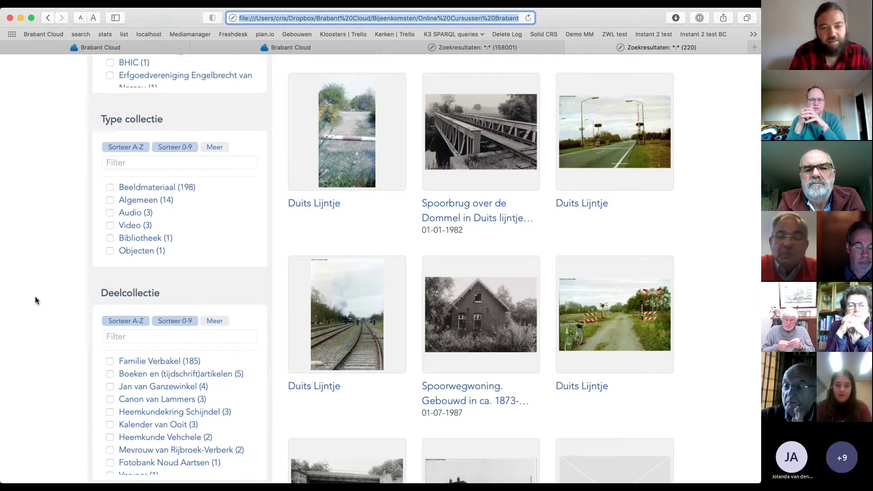
scroll(34, 296, down, 6)
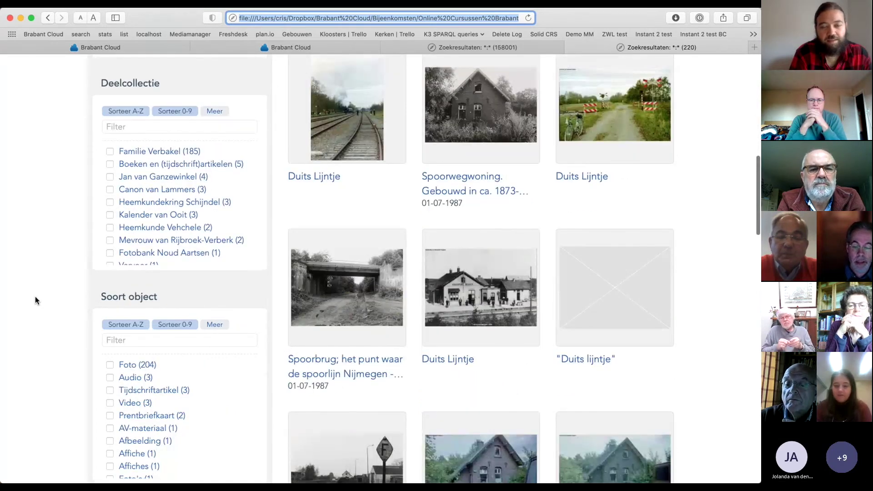
- Open the photo of the railway crossing with the bicycle, examine its identification and production details, and return to the results
click(647, 108)
scroll(455, 197, down, 1)
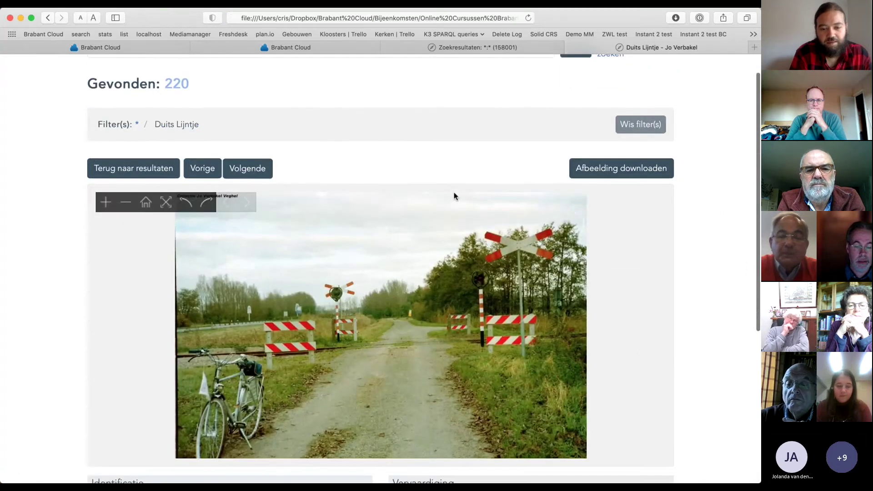
scroll(454, 196, down, 7)
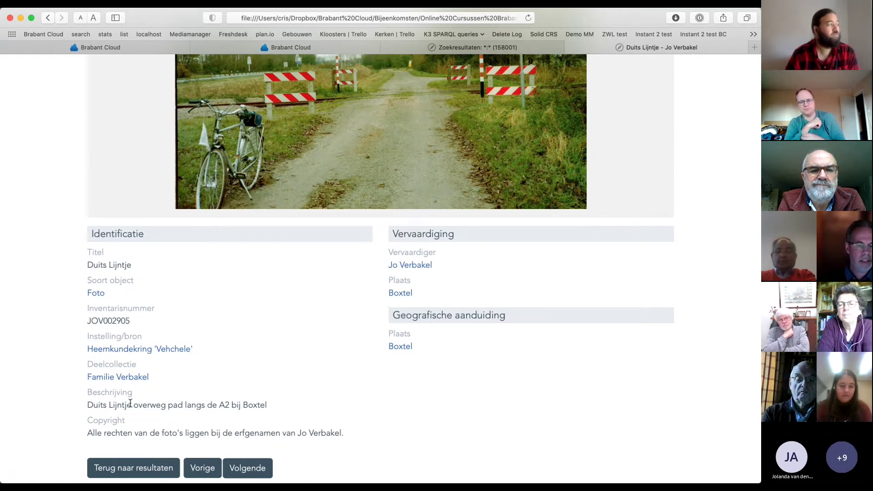
click(48, 17)
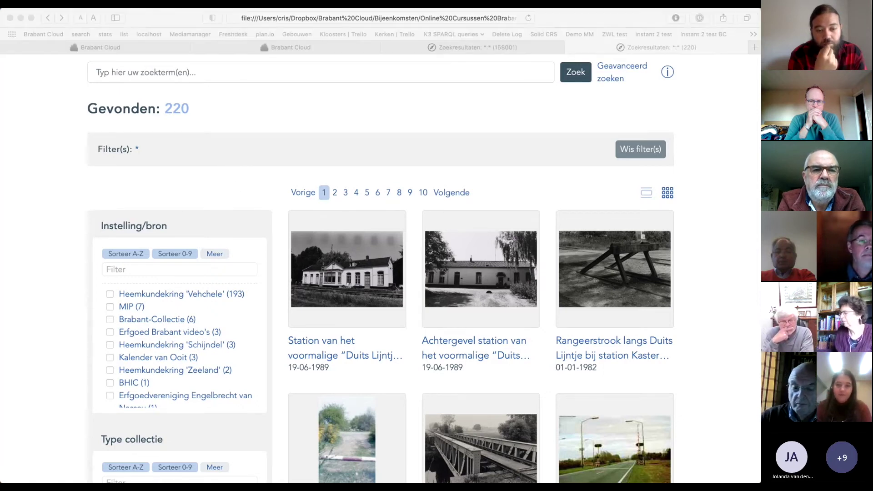
- Go from the Duits lijntje virtual collection via the Brabant Cloud homepage to the Admin
click(299, 109)
click(178, 50)
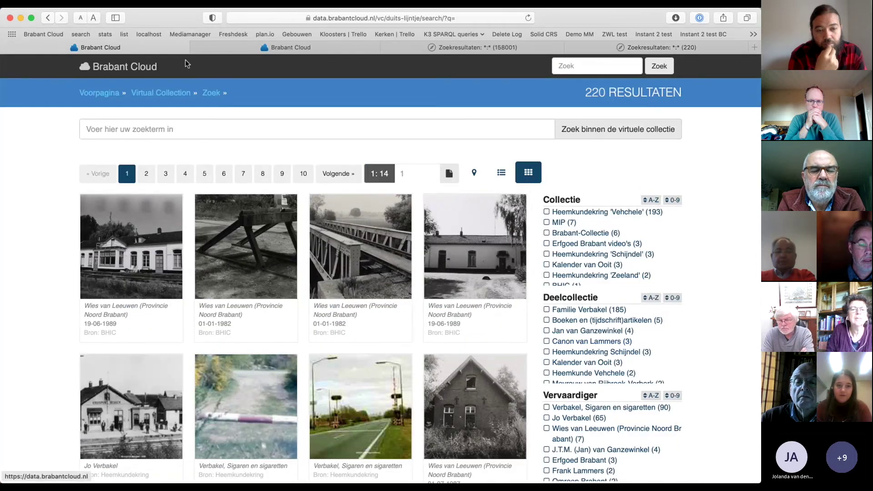
click(165, 93)
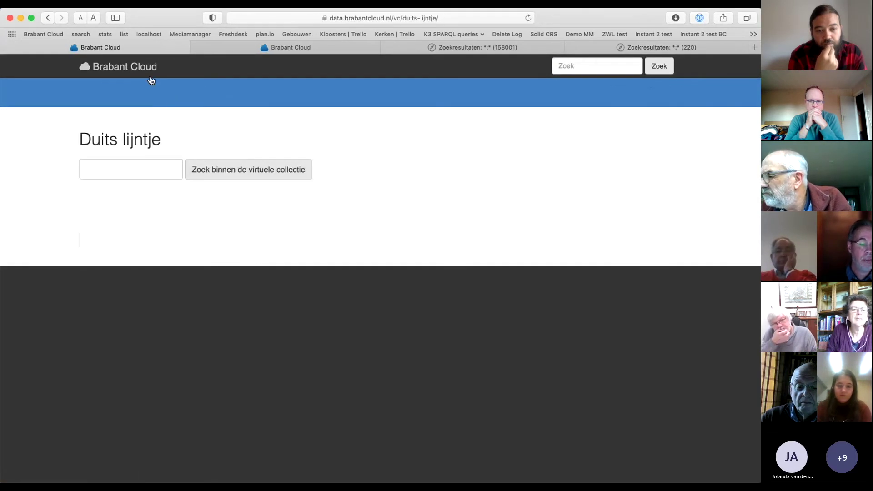
click(125, 68)
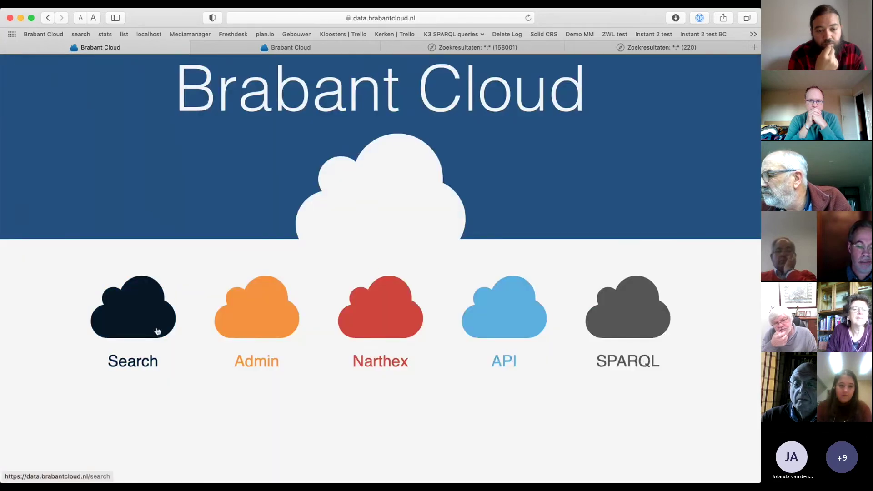
click(259, 314)
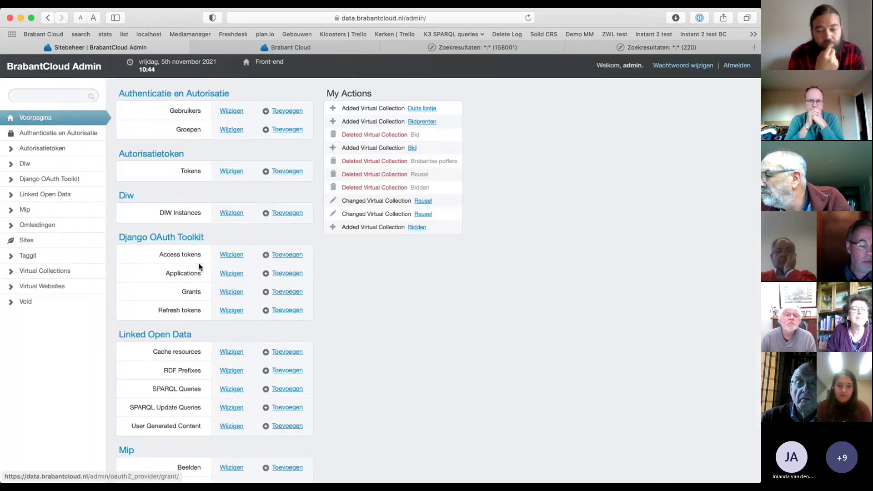
- Replace the "duits lijntje" query in the Brabant Cloud search with cehave and run the search
click(335, 50)
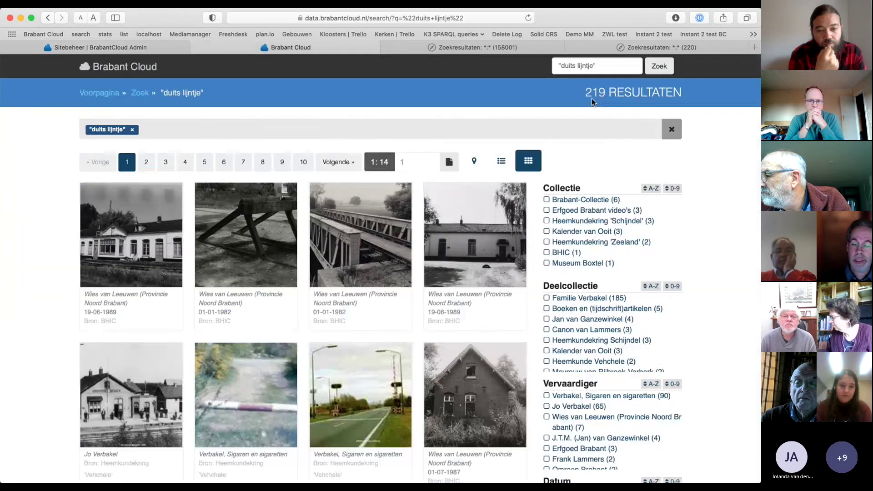
drag(617, 67, 602, 53)
text(cehave)
key(Return)
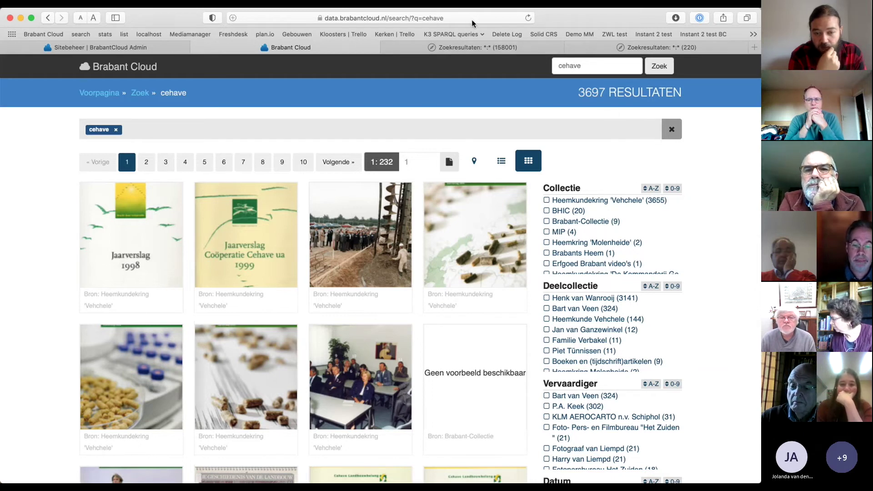
- Start a new virtual collection with the description cehave and the copied cehave search address as its query
click(419, 17)
key(super+c)
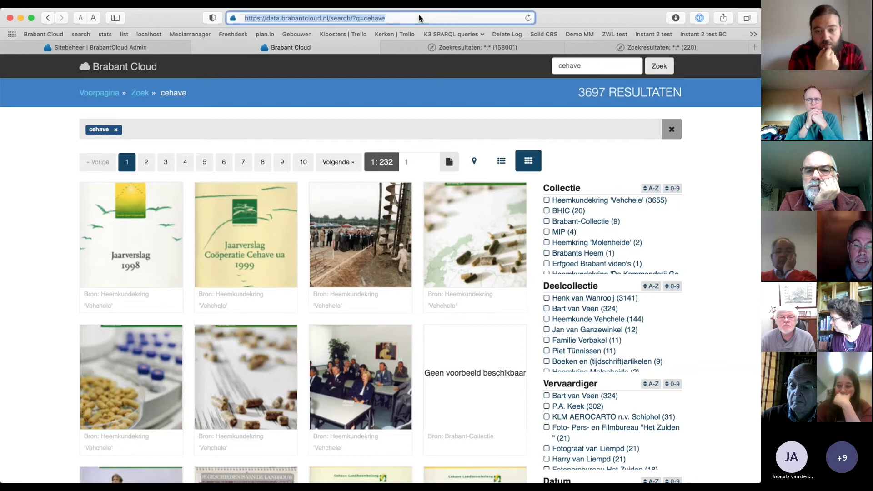
click(175, 43)
click(47, 271)
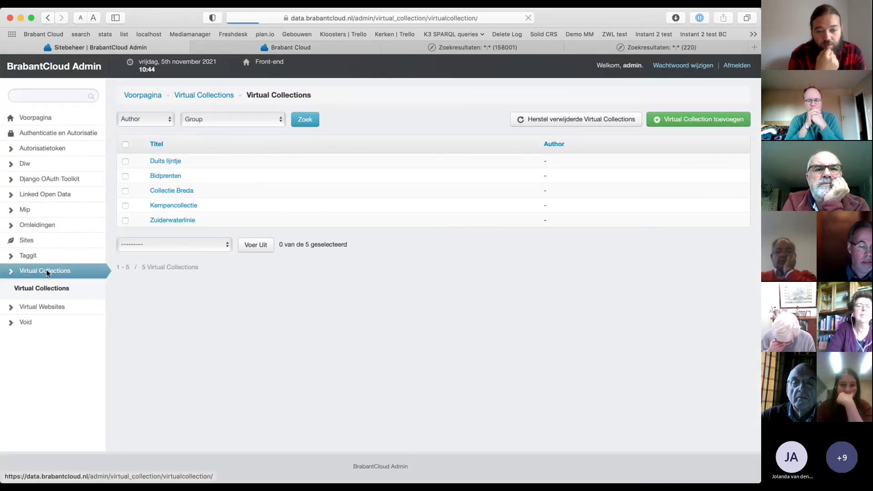
click(694, 119)
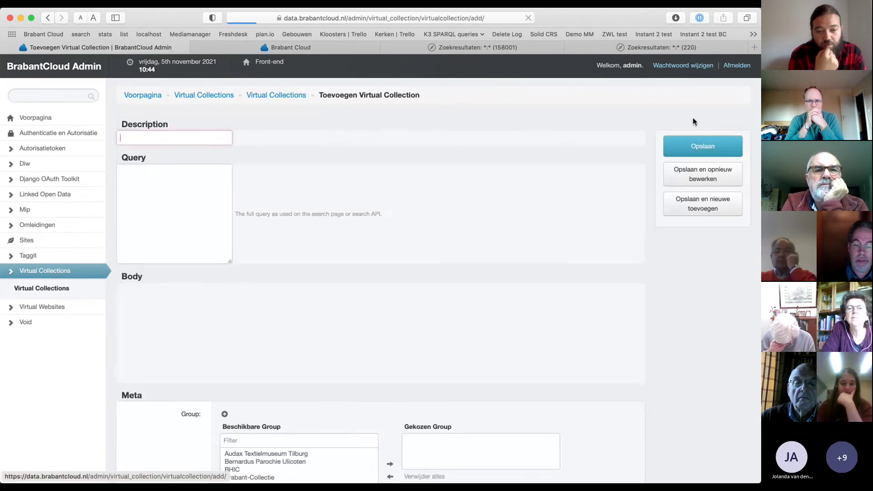
click(189, 139)
text(cehave)
click(184, 185)
key(super+v)
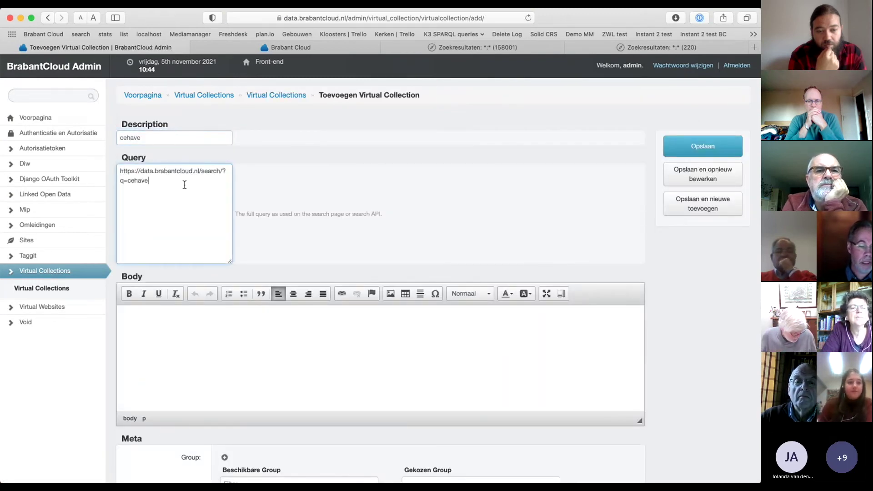
- Save the cehave virtual collection and set endPointPath in the test instant website's diw-config.js to "/vc/cehave/api/"
click(694, 138)
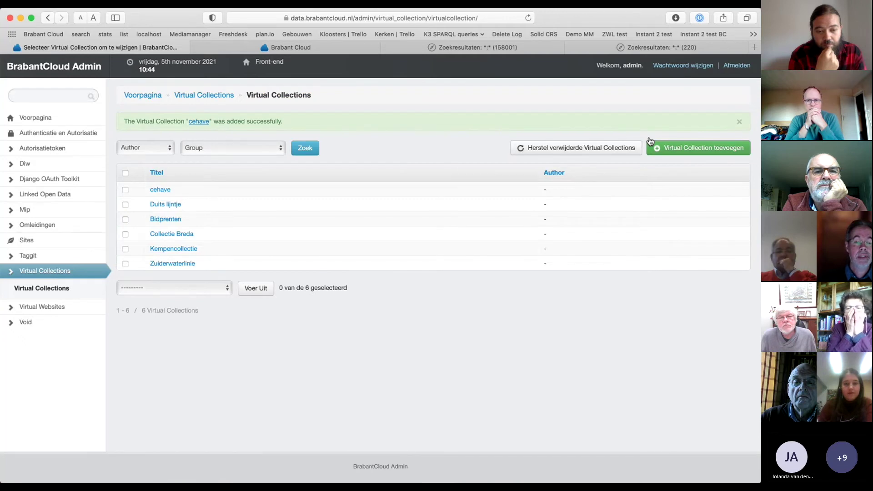
key(super+Tab)
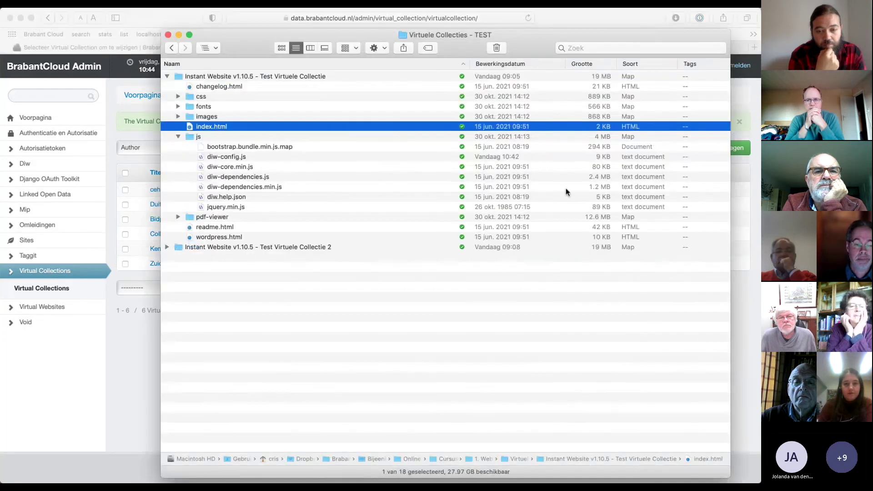
double_click(275, 157)
click(375, 68)
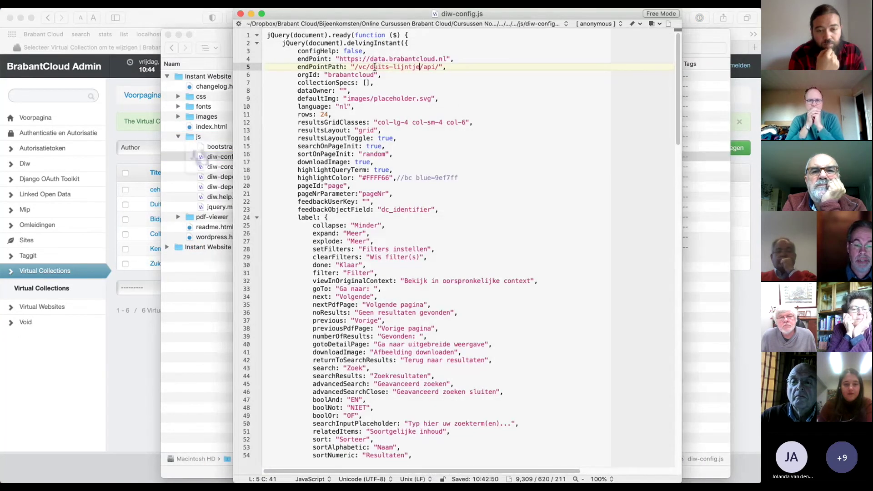
double_click(375, 68)
drag(375, 68, 407, 69)
text(cehav)
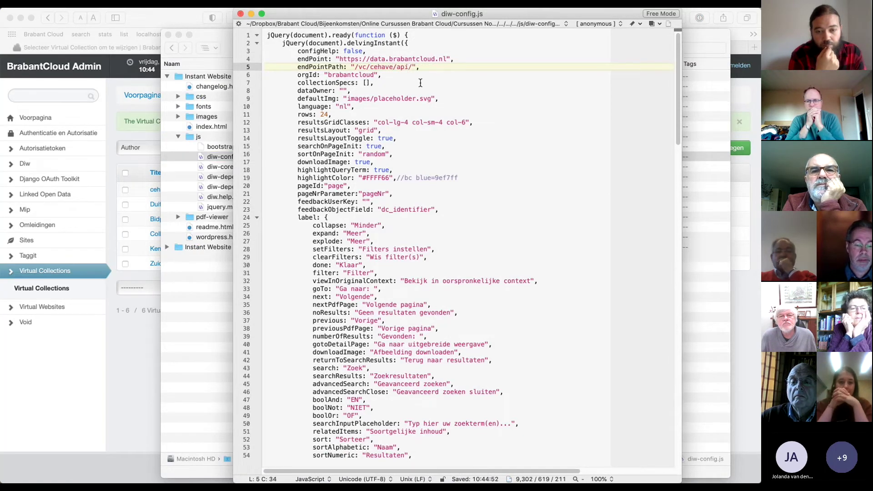
key(super+w)
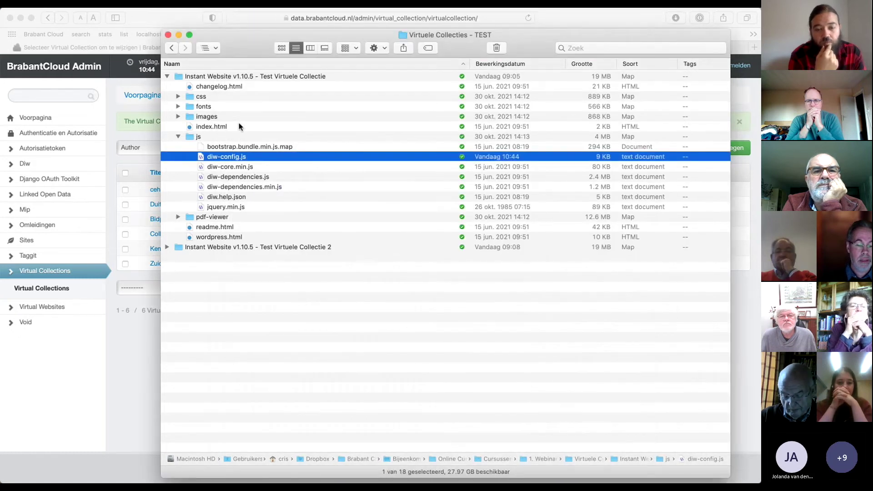
- Open the test instant website's index.html and look over the cehave results and their source and collection-type filters
double_click(239, 126)
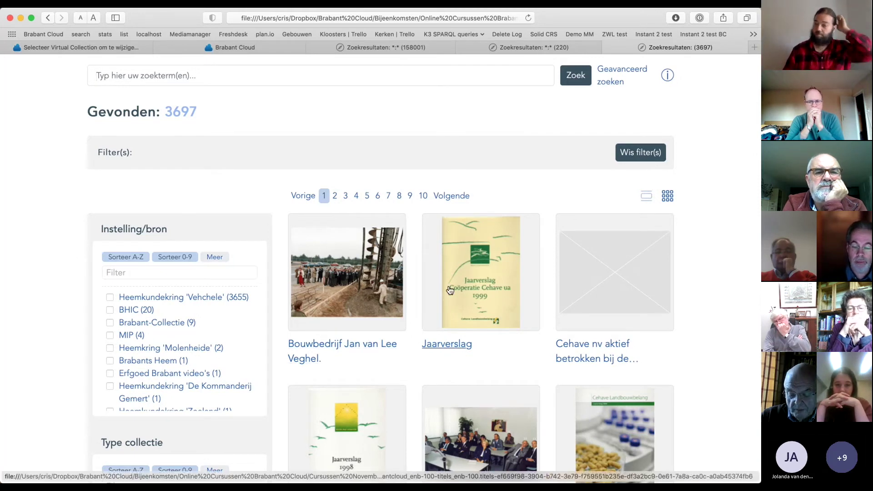
scroll(236, 344, down, 5)
scroll(236, 344, down, 3)
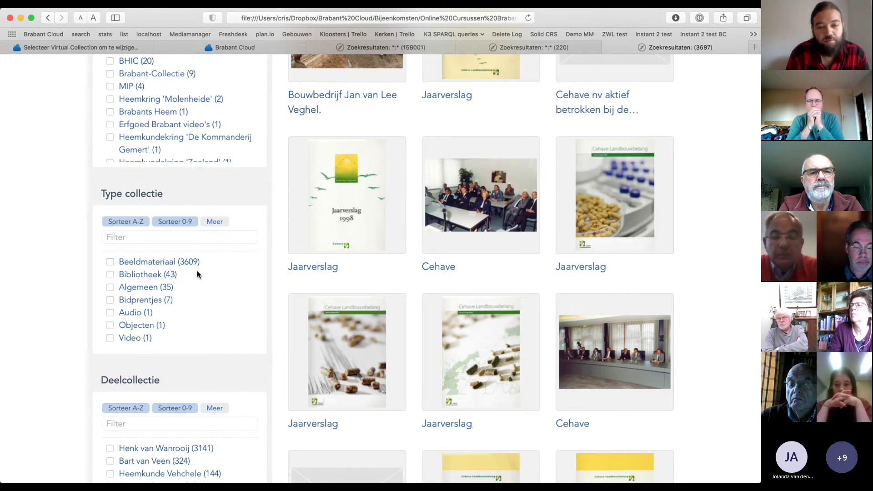
scroll(198, 274, up, 5)
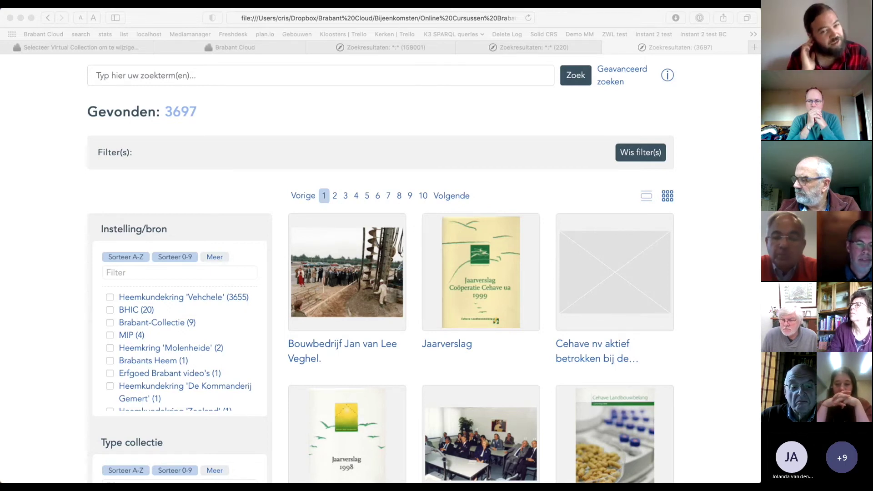
click(359, 124)
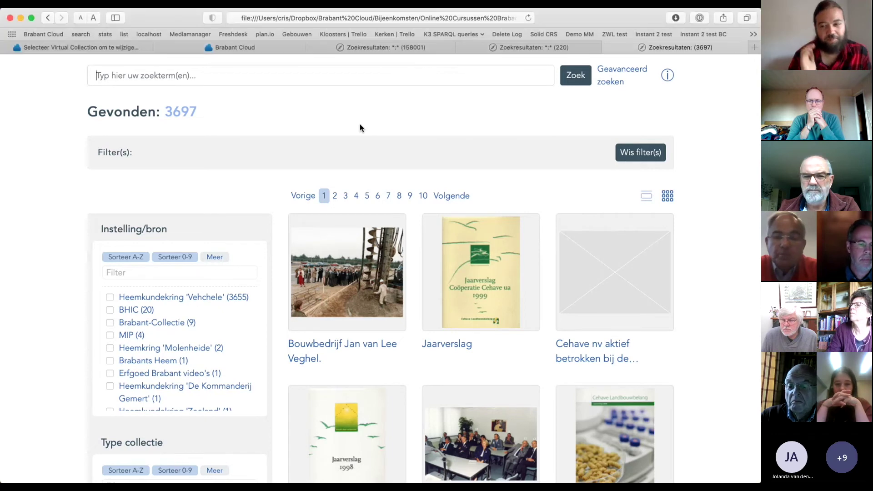
- Clear the cehave query in the Brabant Cloud search and return to the unfiltered search of all records
click(145, 47)
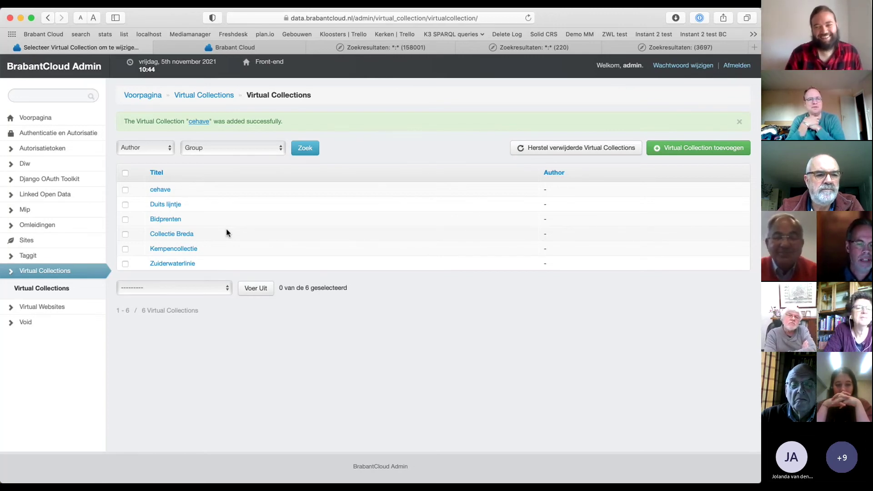
click(276, 42)
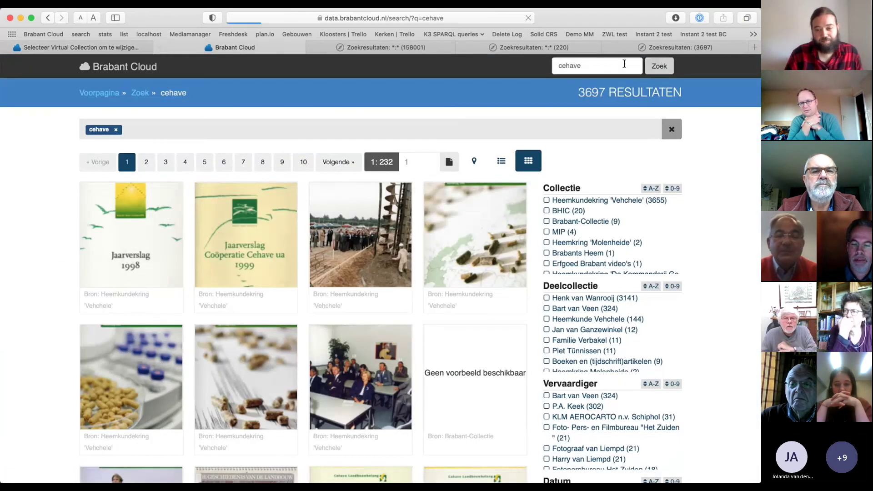
double_click(608, 64)
key(BackSpace)
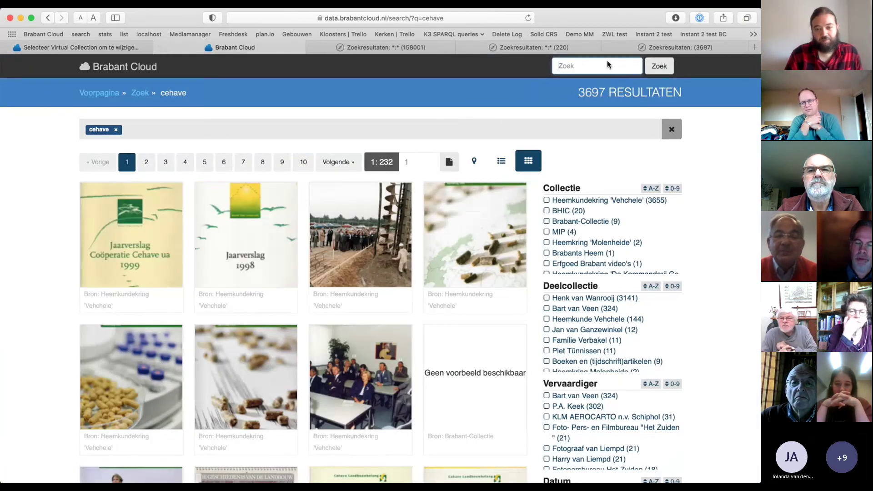
click(659, 66)
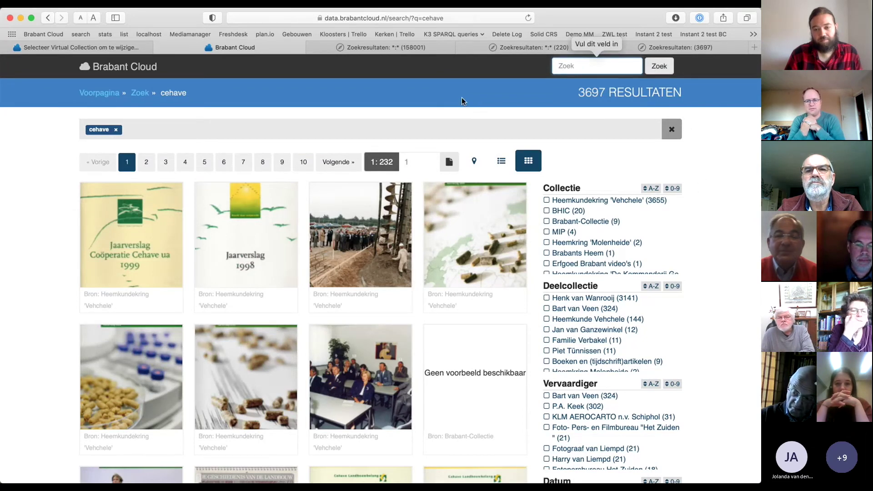
click(142, 95)
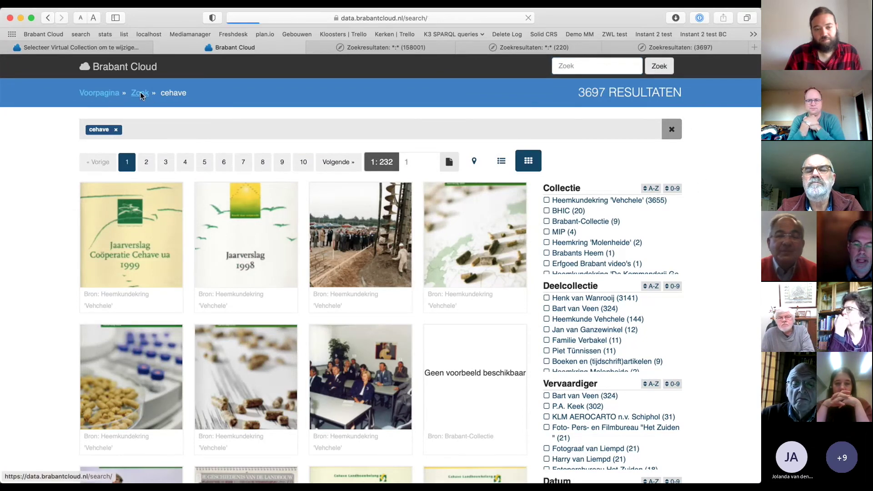
- Filter the Brabant Cloud search by the collections Eindhoven Museum and Heemkundekring 'de Heerlijkheid Oirschot'
scroll(654, 219, down, 8)
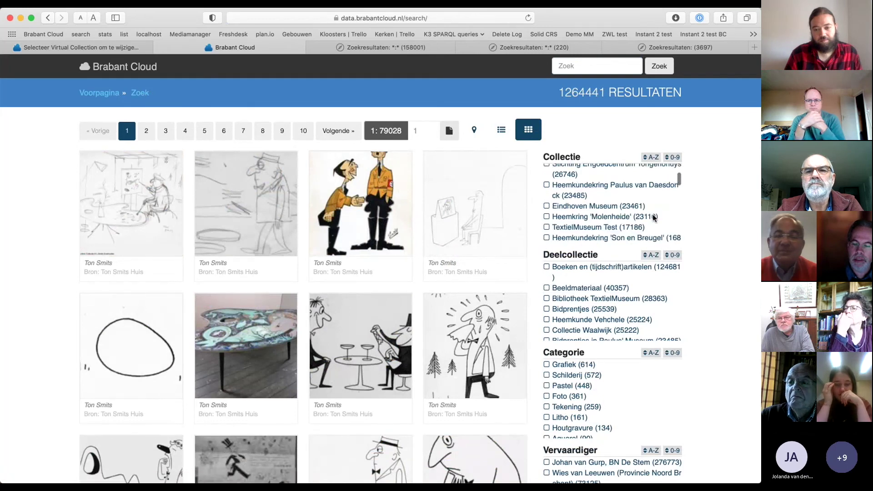
click(600, 176)
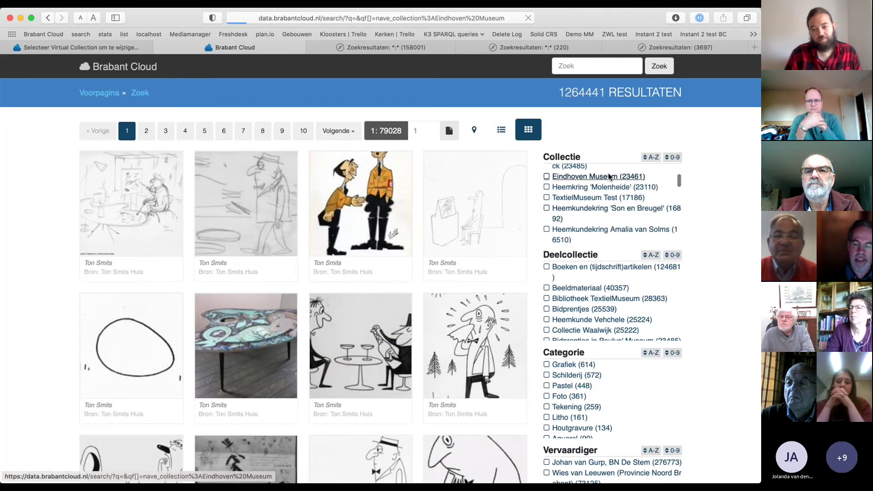
scroll(638, 208, down, 3)
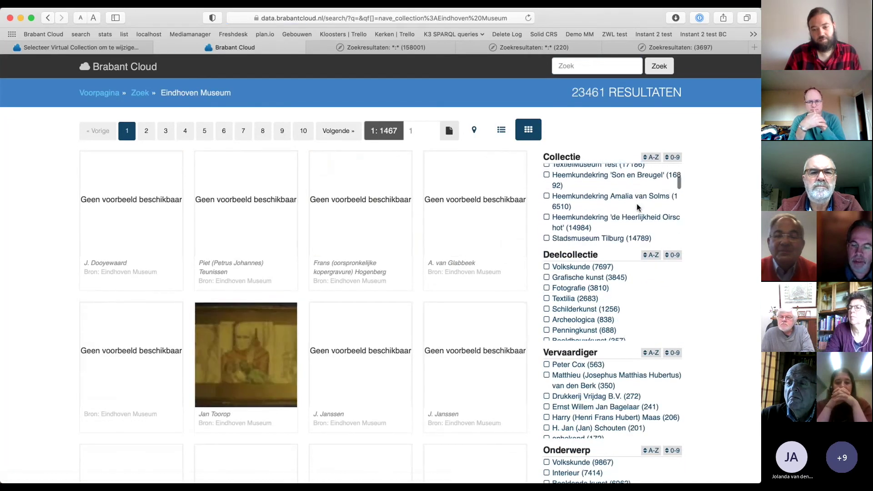
scroll(638, 208, down, 2)
click(642, 192)
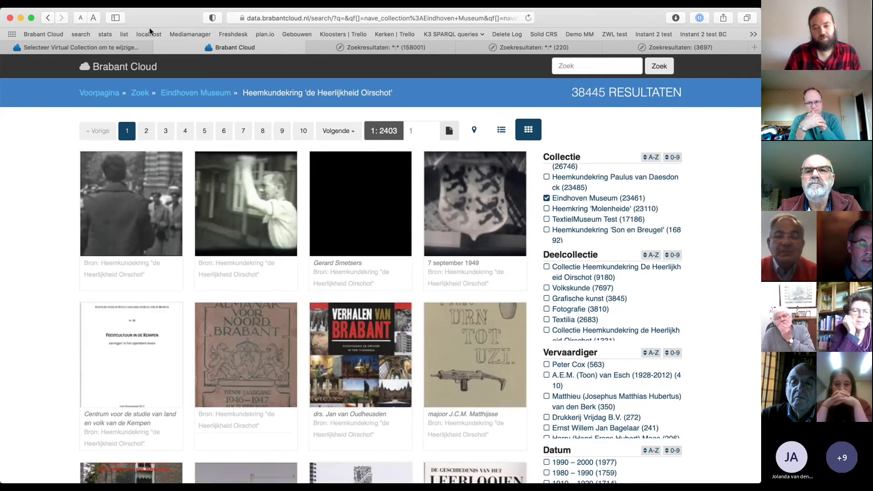
- Open the Kempencollectie virtual collection in the Admin and examine its Query and Or Queries with the fields enlarged
click(141, 43)
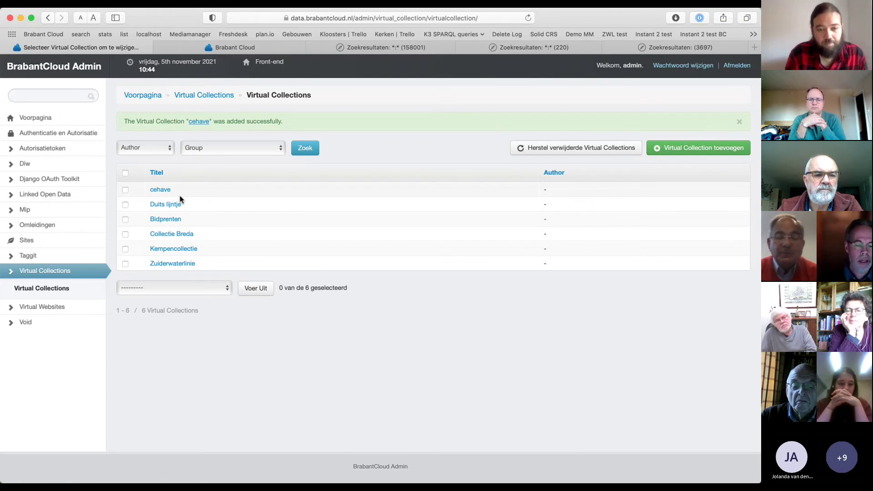
click(179, 249)
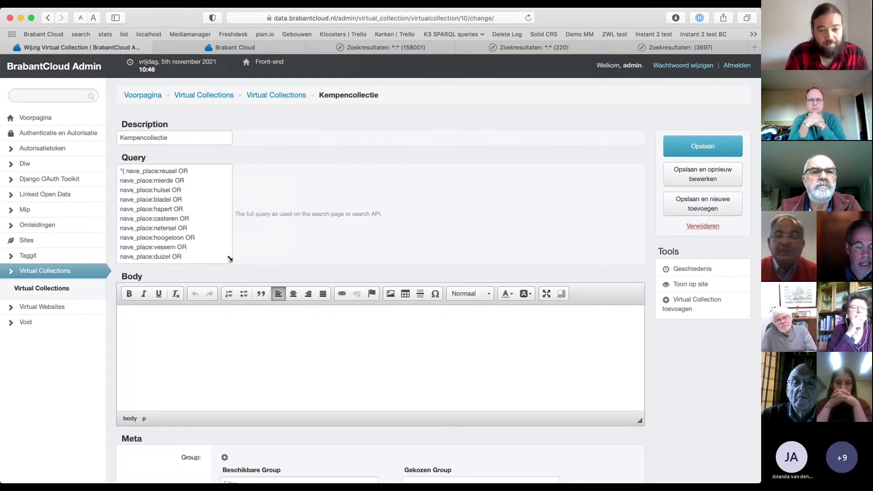
drag(262, 271, 379, 343)
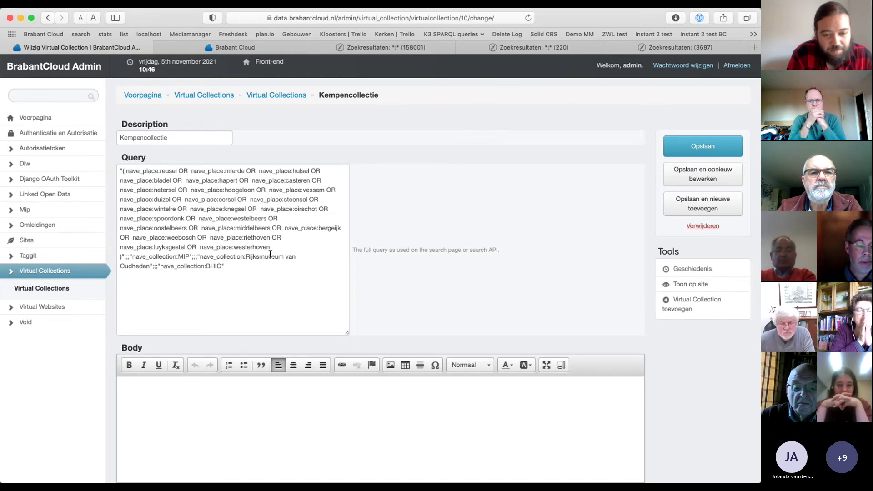
scroll(428, 271, down, 6)
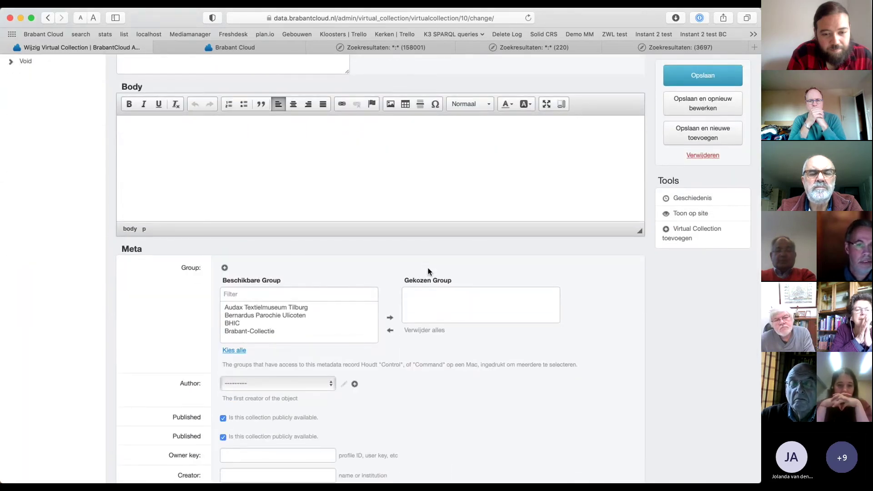
scroll(428, 271, down, 5)
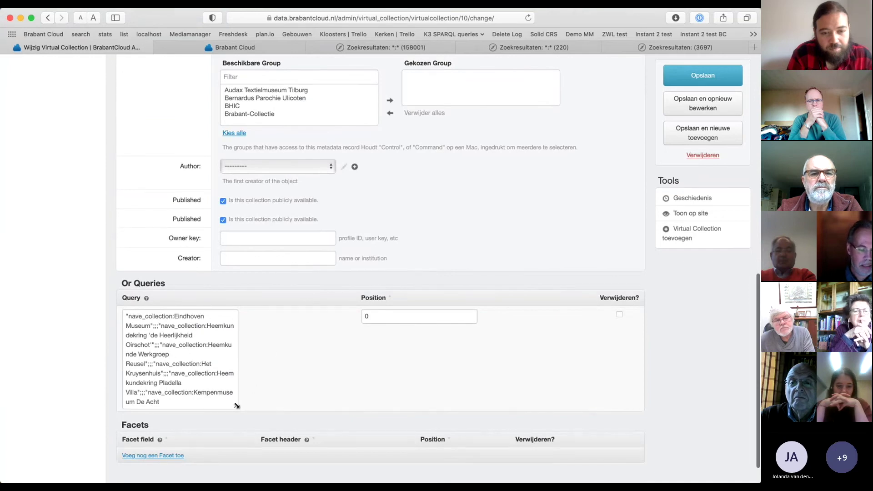
drag(236, 405, 333, 425)
scroll(375, 414, down, 1)
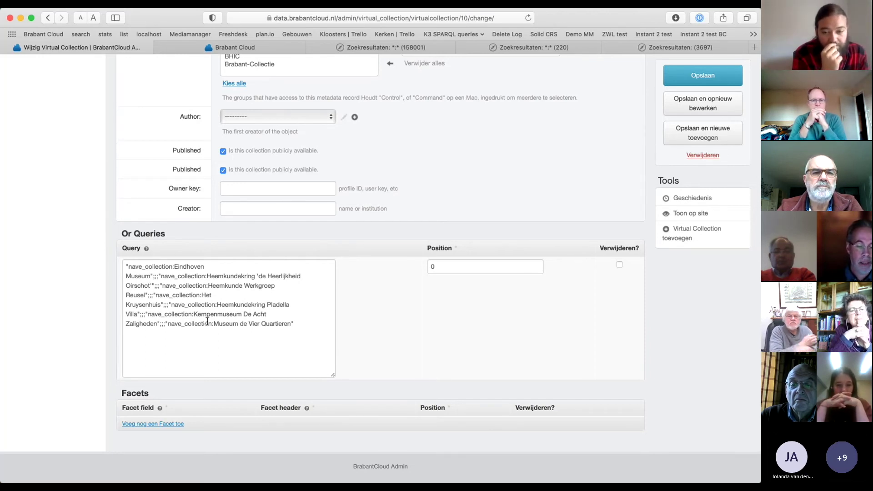
- View the Kempencollectie on the Brabant Cloud site and look over the Collecties page of kempencollectie.online in a new tab
scroll(207, 320, up, 15)
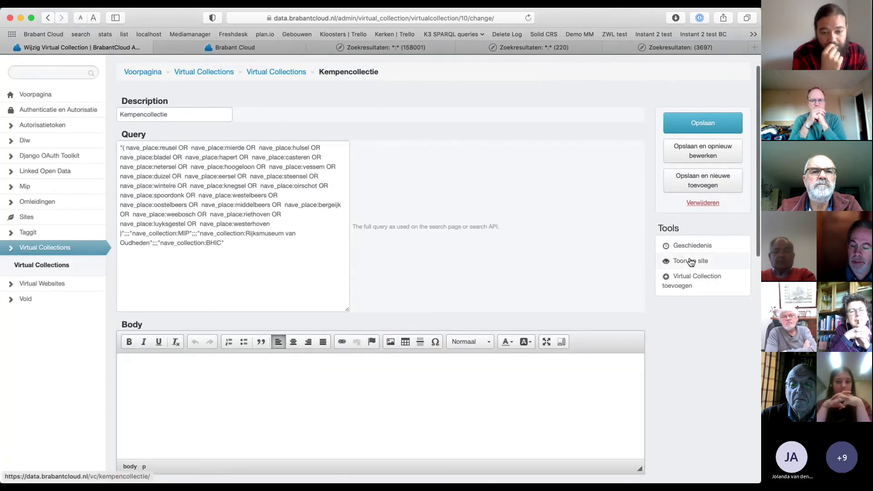
click(690, 262)
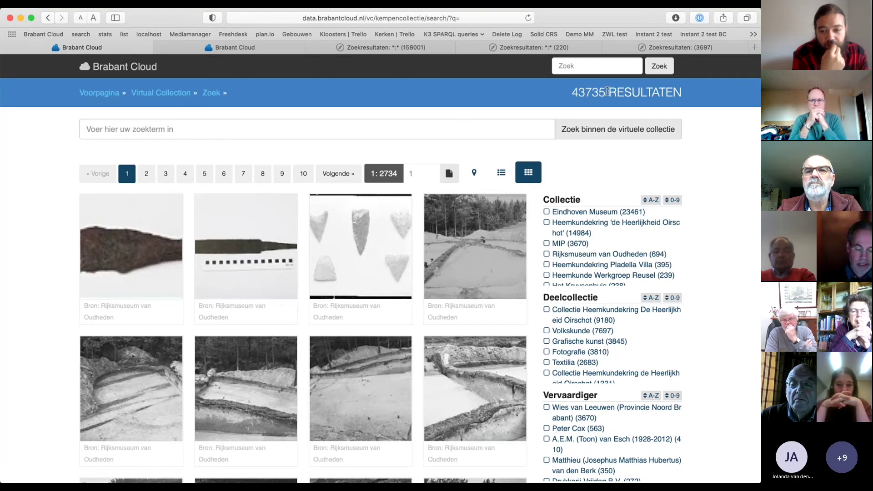
key(super+t)
text(kemp)
key(Return)
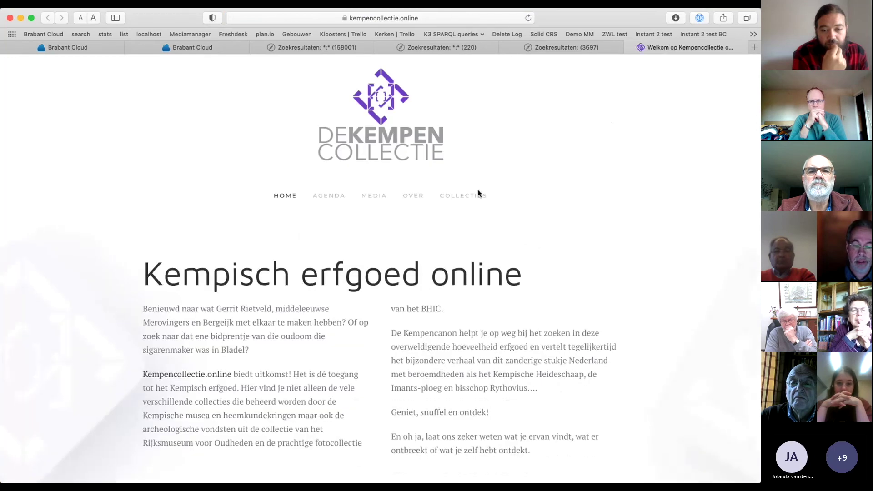
click(471, 198)
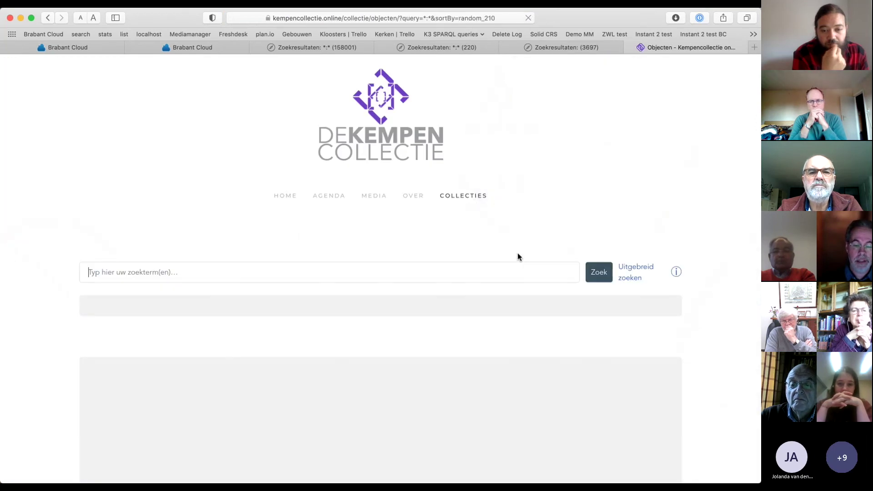
scroll(701, 250, down, 1)
scroll(702, 255, down, 1)
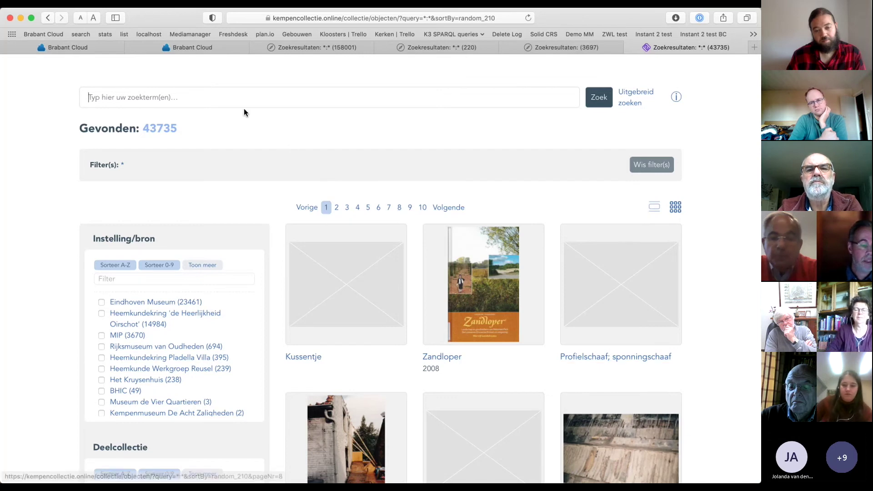
- Return from the Kempencollectie virtual collection results to the Brabant Cloud homepage
click(104, 47)
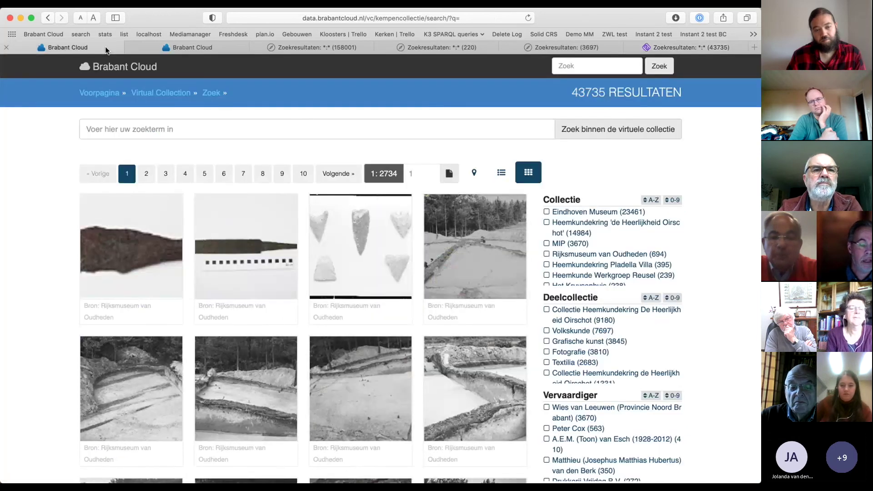
click(115, 91)
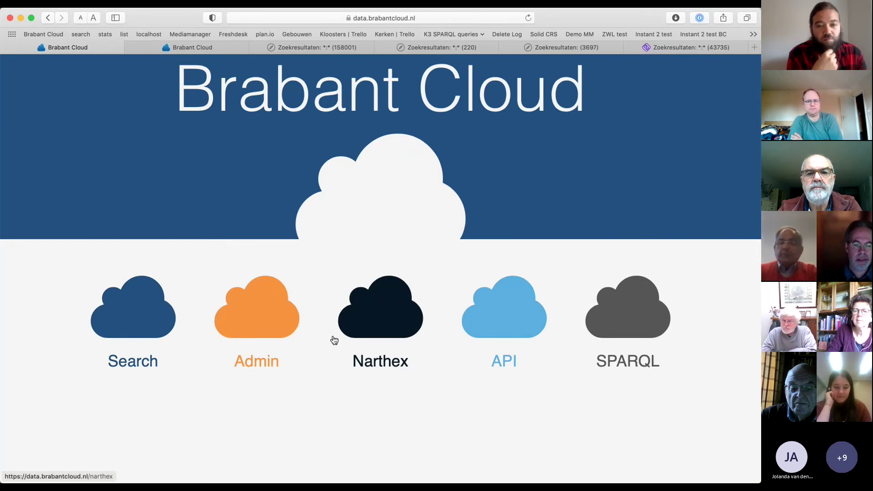
- Switch to the Themaportals course presentation and advance from the Virtuele Collectie demo slide to "Hoe nu verder?"
key(super)
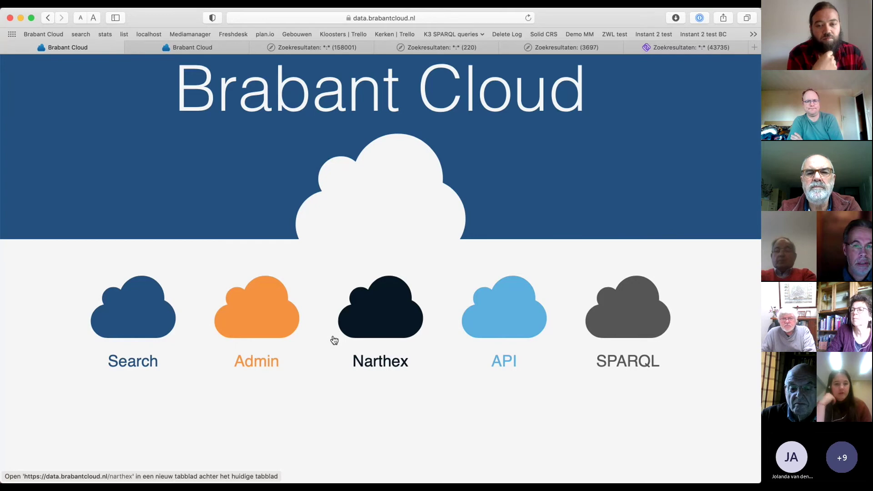
key(super+Tab)
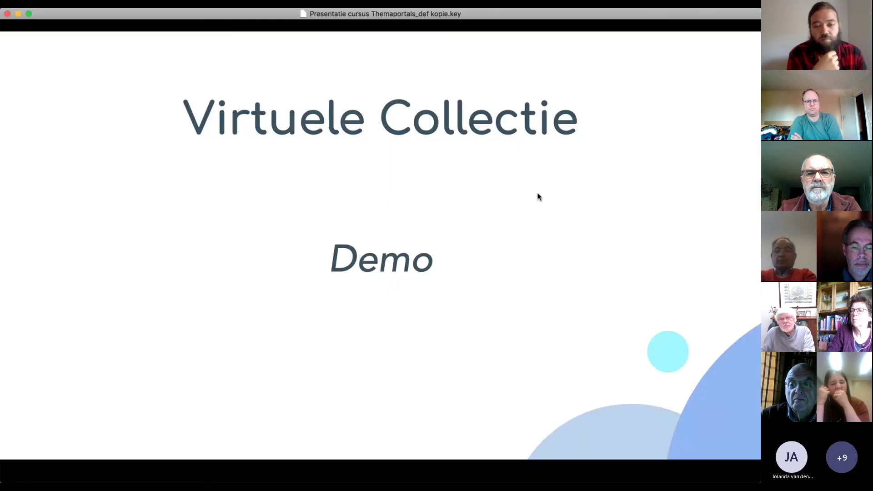
key(Right)
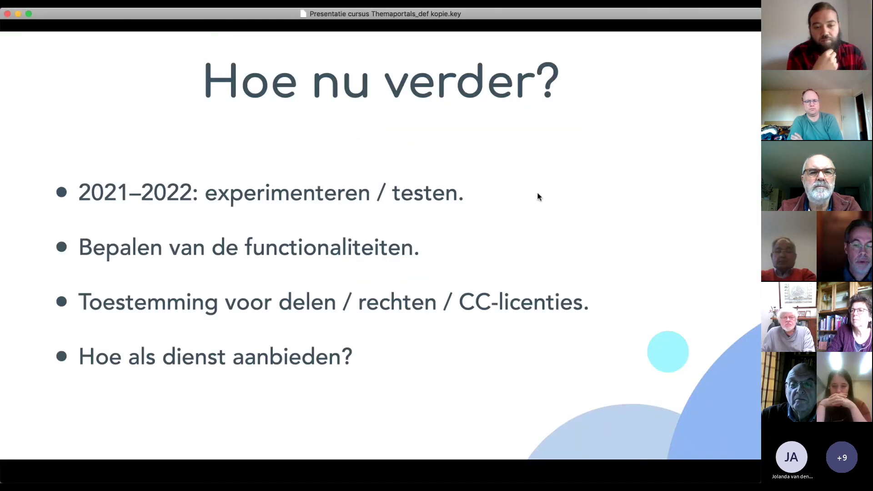